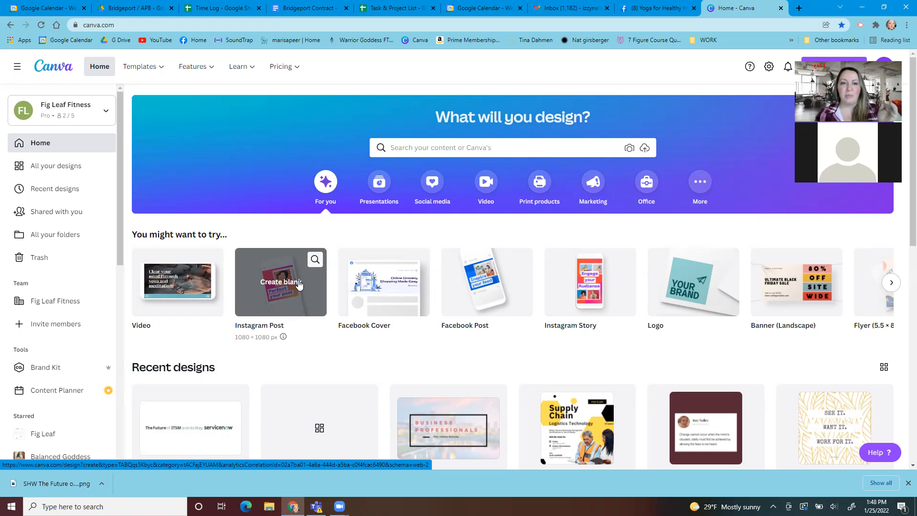
Create a blank Instagram post and search the post templates for "yoga"
{"action": "left_click", "coordinate": [296, 294]}
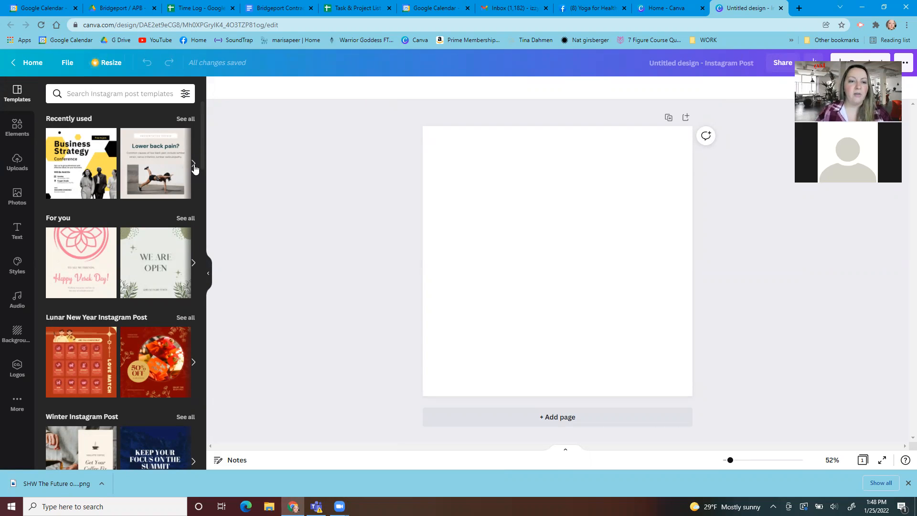
{"action": "scroll", "coordinate": [132, 254], "scroll_direction": "down", "scroll_amount": 2}
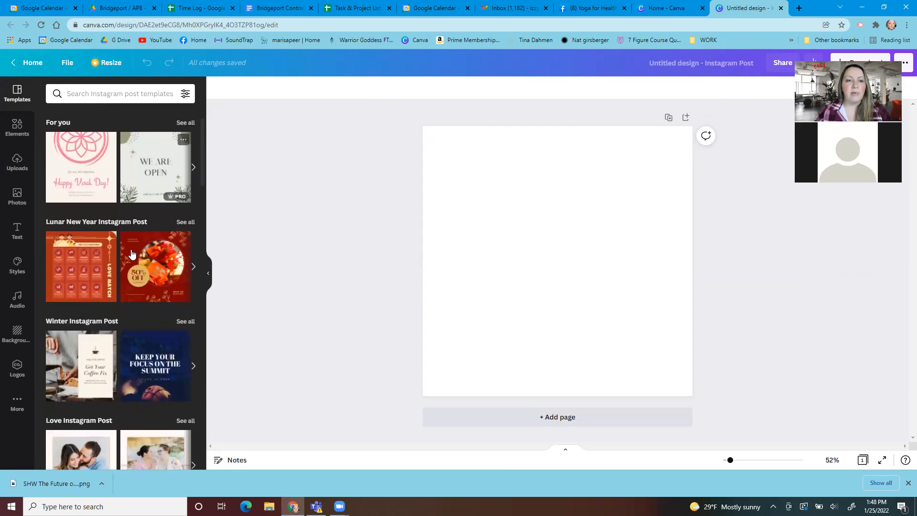
{"action": "scroll", "coordinate": [132, 254], "scroll_direction": "down", "scroll_amount": 3}
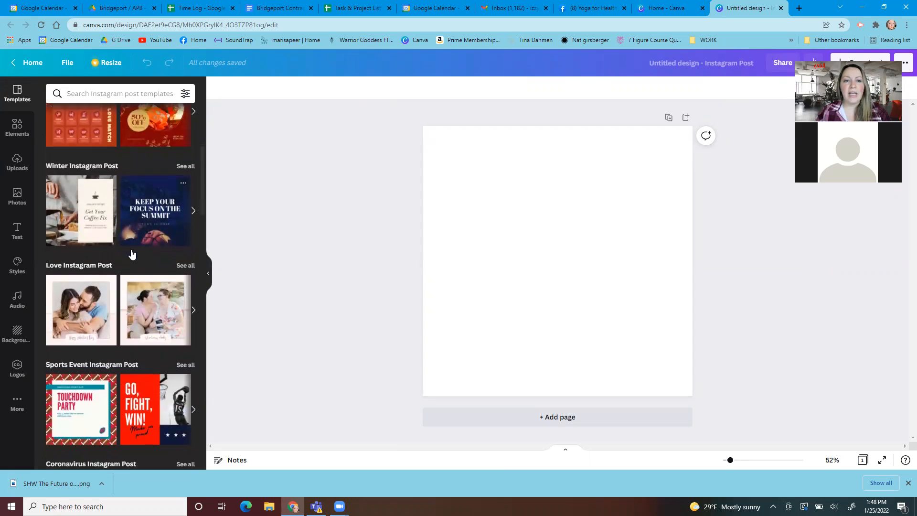
{"action": "scroll", "coordinate": [133, 254], "scroll_direction": "down", "scroll_amount": 5}
{"action": "scroll", "coordinate": [132, 253], "scroll_direction": "down", "scroll_amount": 4}
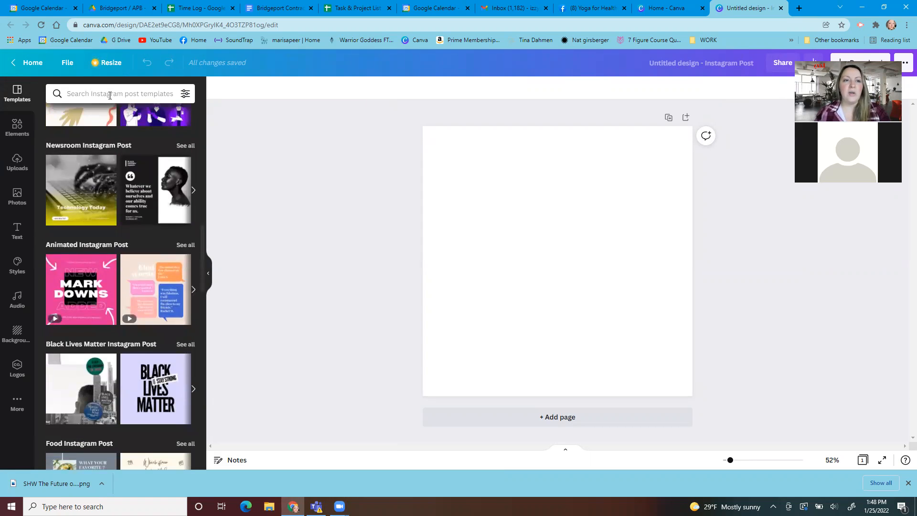
{"action": "left_click", "coordinate": [110, 95]}
{"action": "type", "text": "yoga"}
{"action": "key", "text": "Return"}
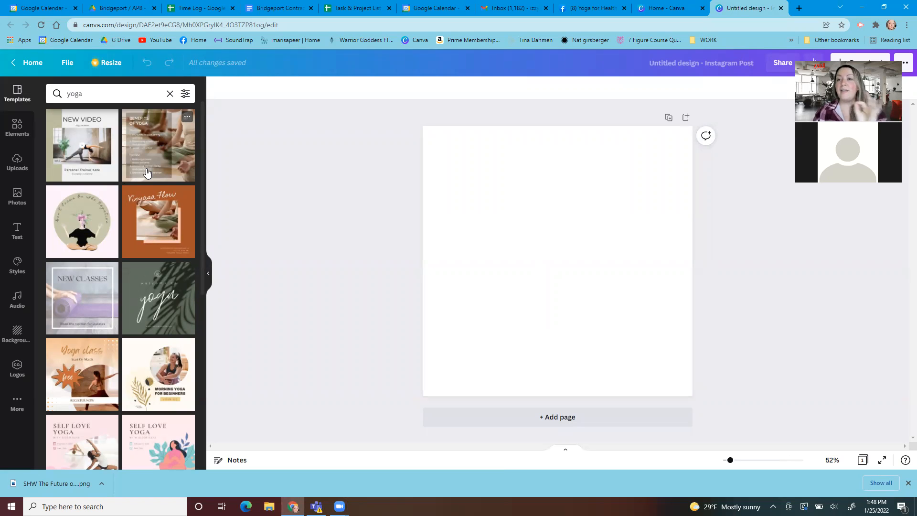
Apply the New Video yoga template to page 1 and add a second page with the Benefits of Yoga template
{"action": "left_click", "coordinate": [72, 152]}
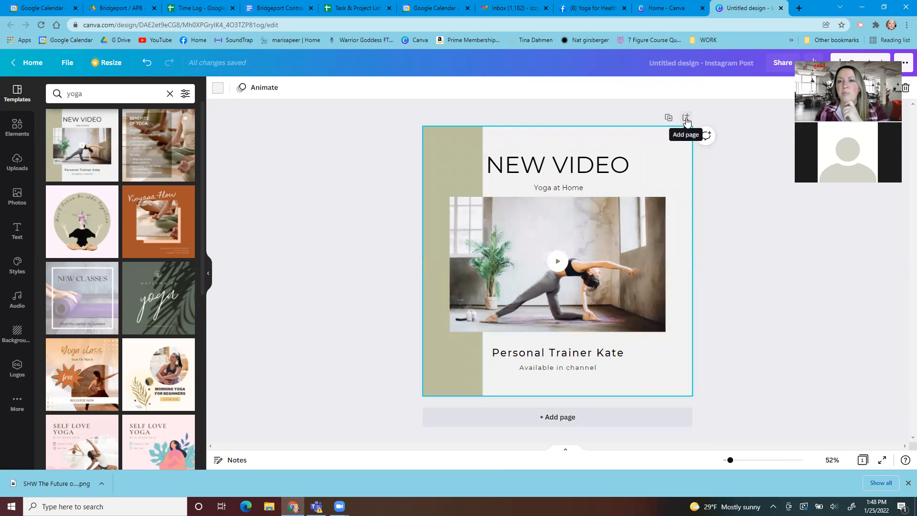
{"action": "left_click", "coordinate": [686, 120]}
{"action": "left_click", "coordinate": [158, 145]}
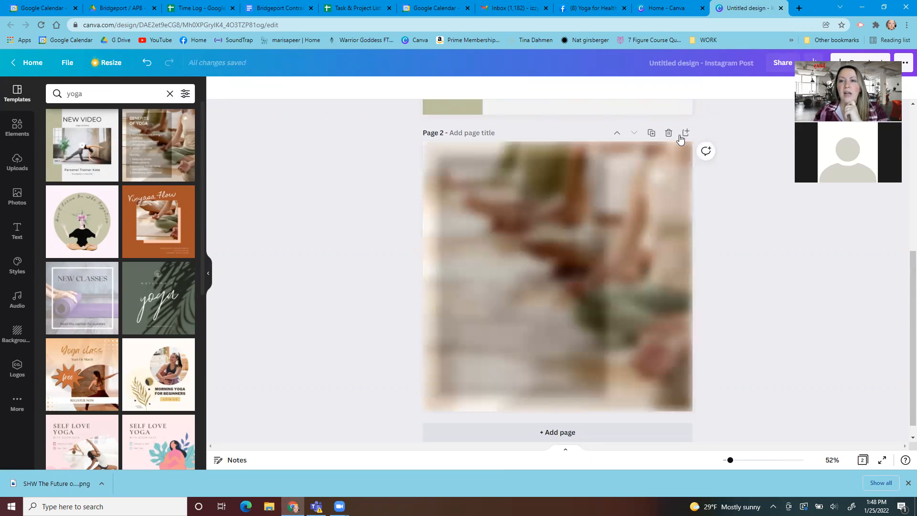
Add page 3 with the orange Vinyasa Flow template and page 4 with the dark green leaf-shadow yoga template
{"action": "left_click", "coordinate": [685, 134]}
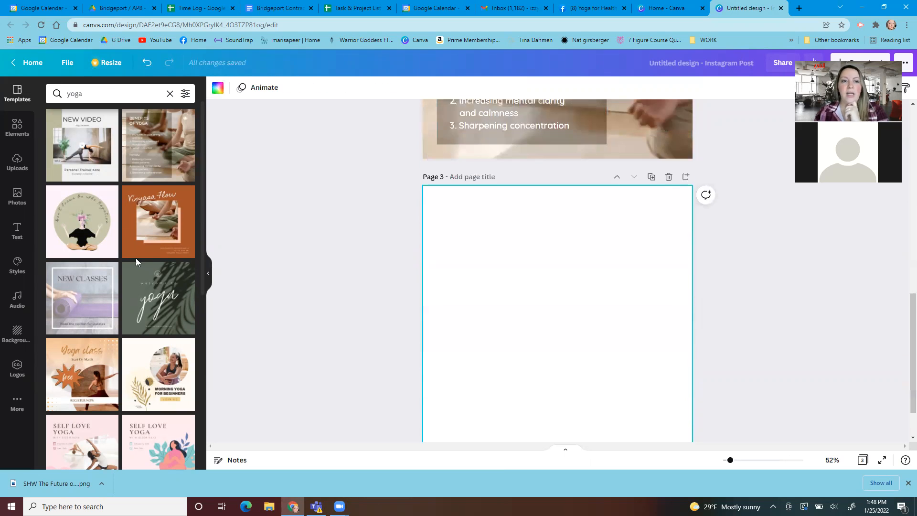
{"action": "left_click", "coordinate": [149, 241]}
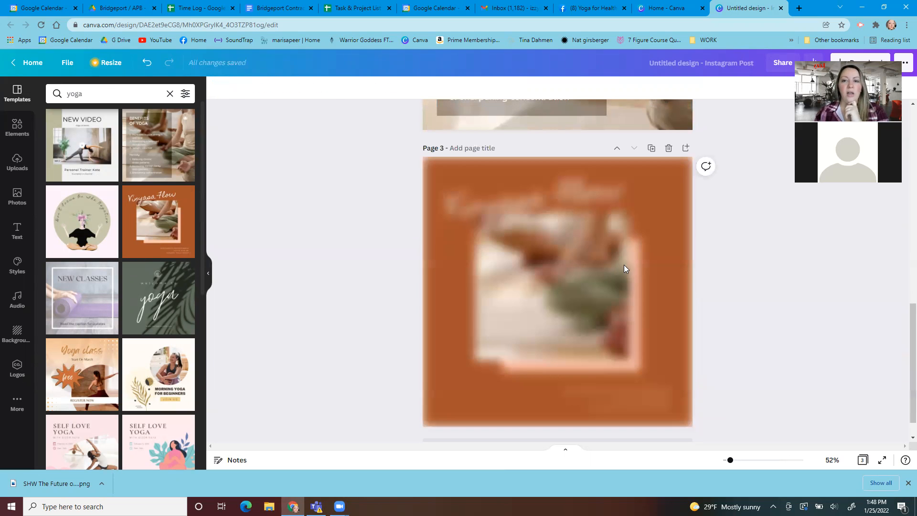
{"action": "left_click", "coordinate": [686, 148]}
{"action": "left_click", "coordinate": [172, 301]}
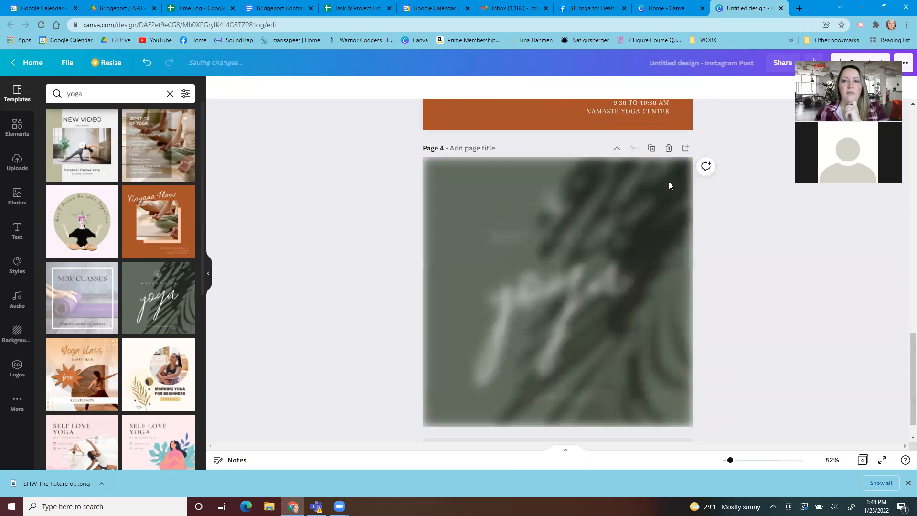
Add page 5 with the Morning Yoga for Beginners template, followed by a blank sixth page
{"action": "left_click", "coordinate": [686, 148]}
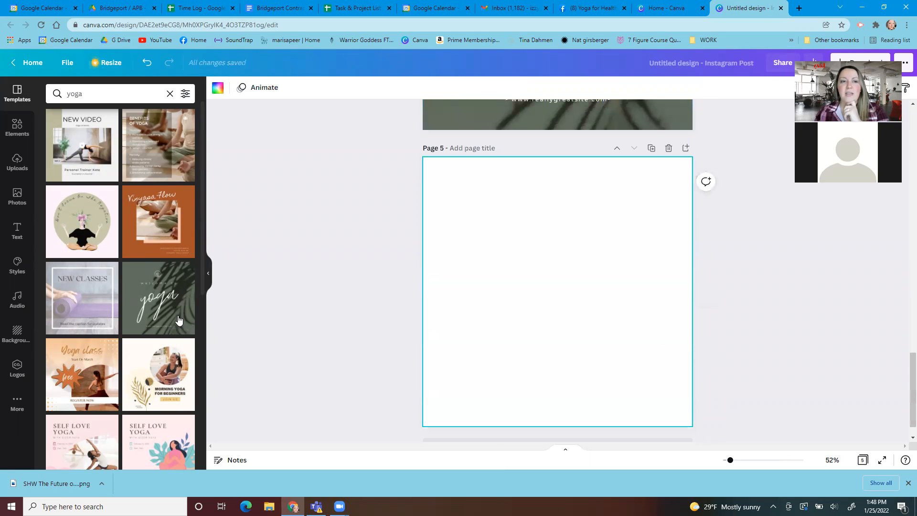
{"action": "left_click", "coordinate": [149, 389]}
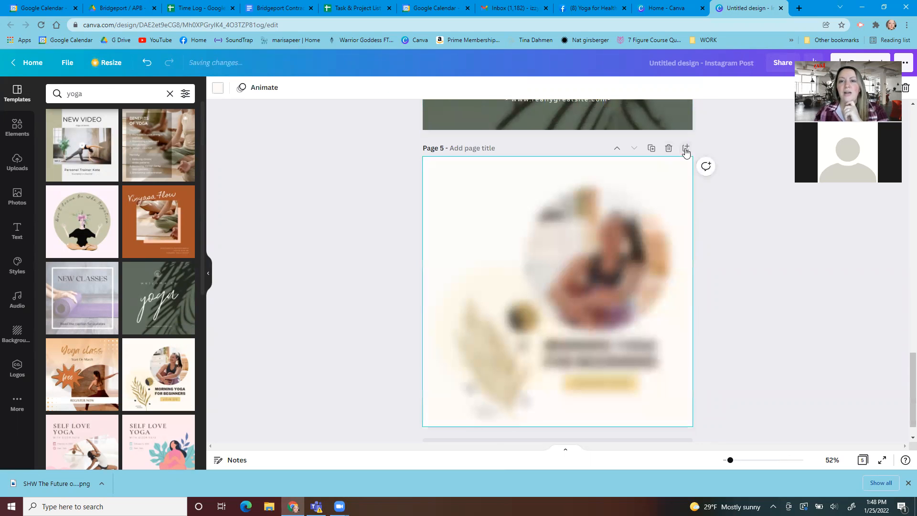
{"action": "left_click", "coordinate": [685, 149]}
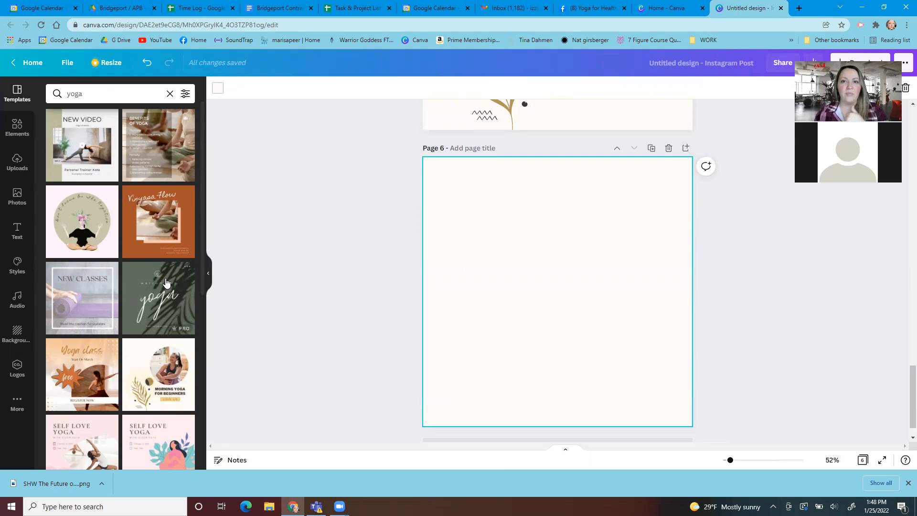
Return to the home page and reopen the unnamed Instagram post from the recent designs
{"action": "left_click", "coordinate": [24, 63]}
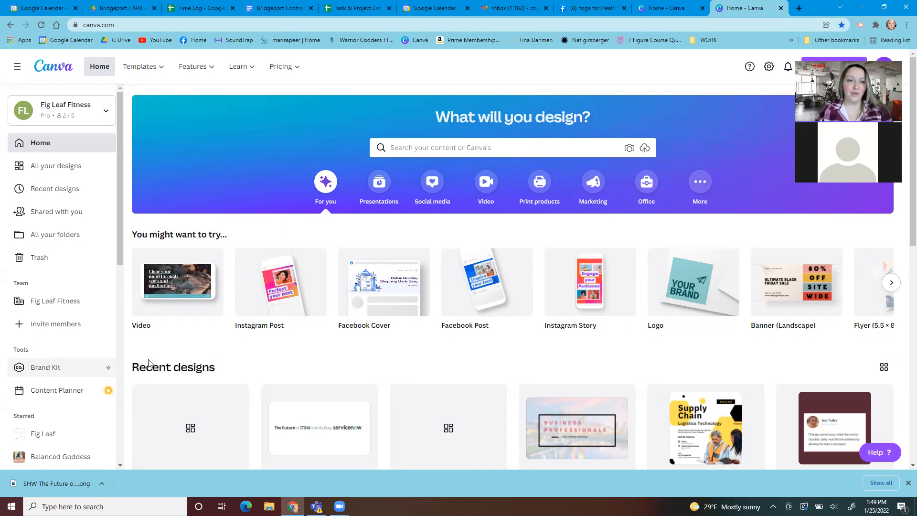
{"action": "scroll", "coordinate": [121, 236], "scroll_direction": "down", "scroll_amount": 1}
{"action": "scroll", "coordinate": [122, 236], "scroll_direction": "up", "scroll_amount": 1}
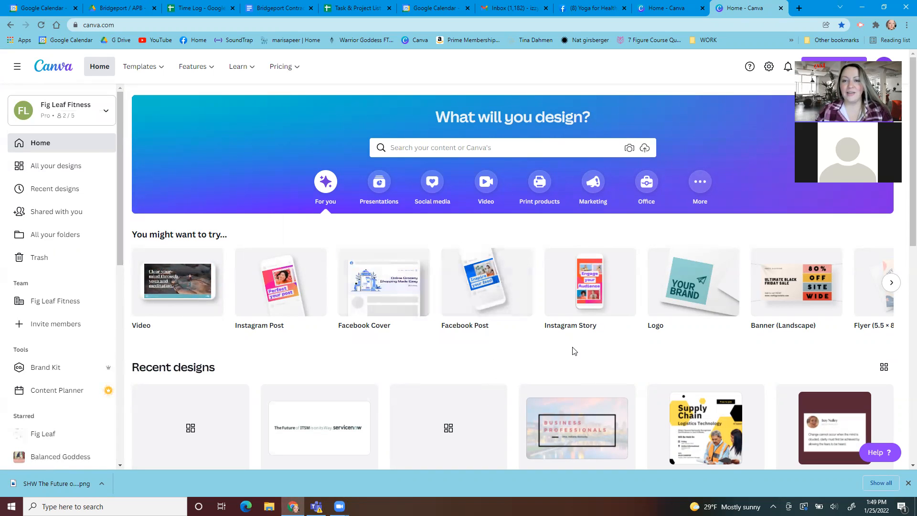
{"action": "scroll", "coordinate": [574, 351], "scroll_direction": "down", "scroll_amount": 3}
{"action": "scroll", "coordinate": [282, 324], "scroll_direction": "up", "scroll_amount": 2}
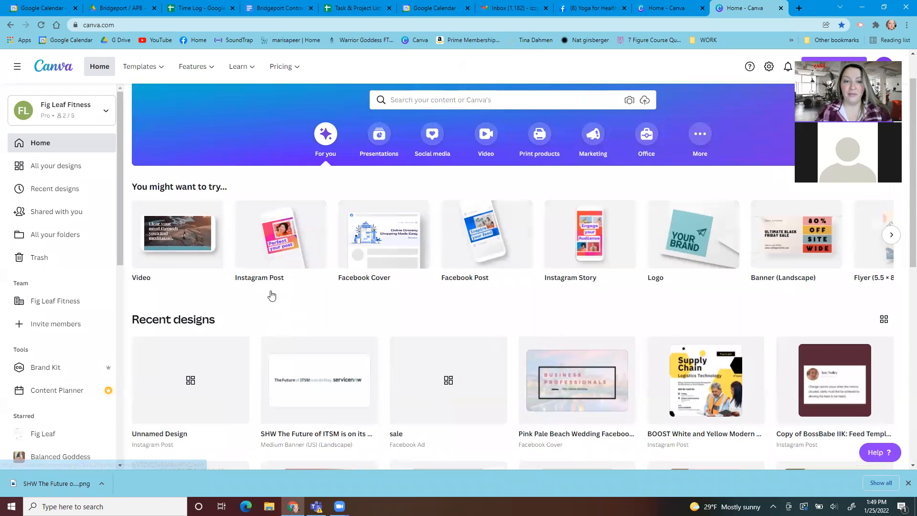
{"action": "scroll", "coordinate": [277, 298], "scroll_direction": "up", "scroll_amount": 1}
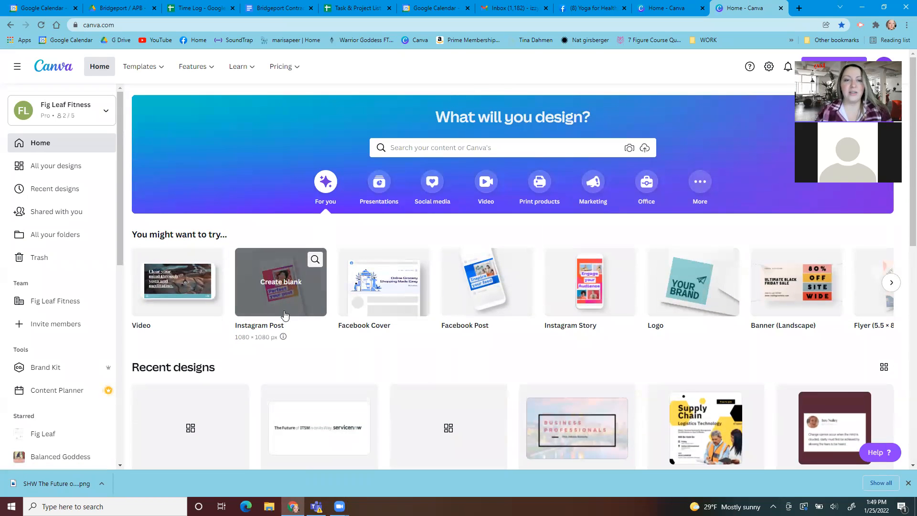
{"action": "scroll", "coordinate": [191, 389], "scroll_direction": "down", "scroll_amount": 1}
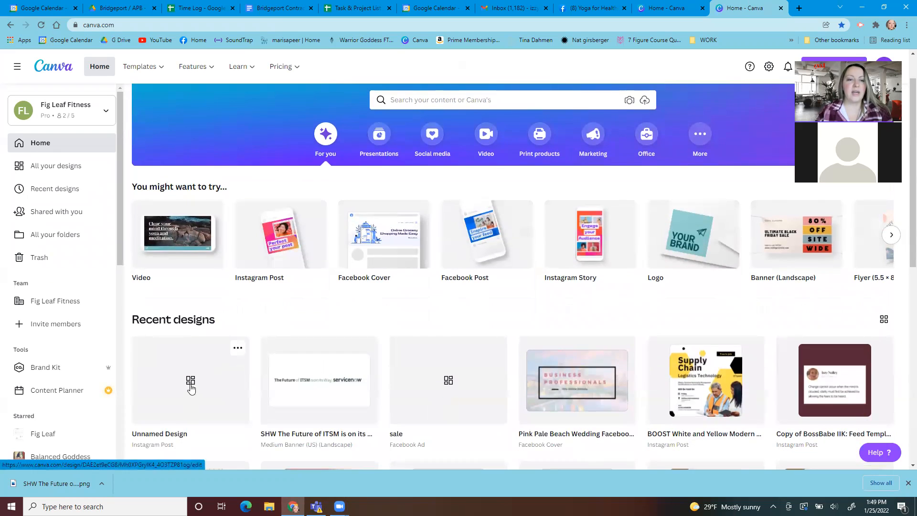
{"action": "left_click", "coordinate": [191, 389]}
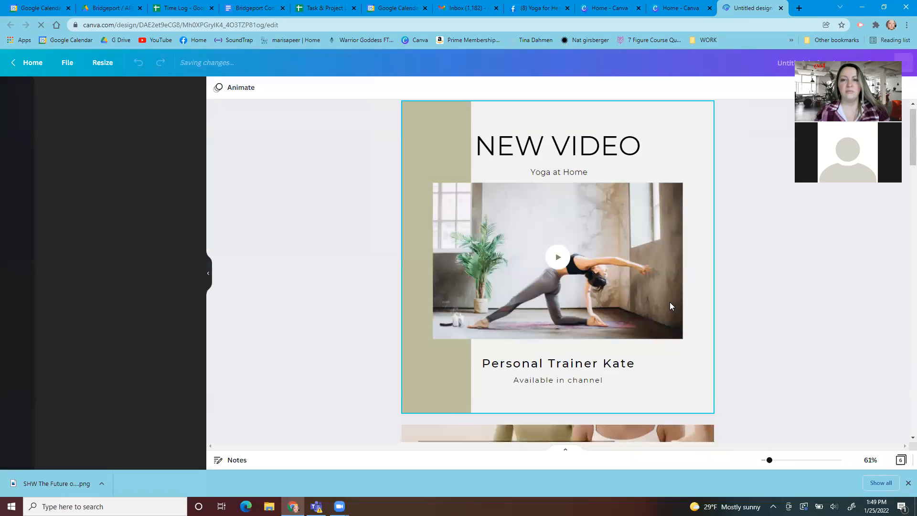
Add a blank page after the New Video page and move it to the front of the design
{"action": "left_click", "coordinate": [687, 119]}
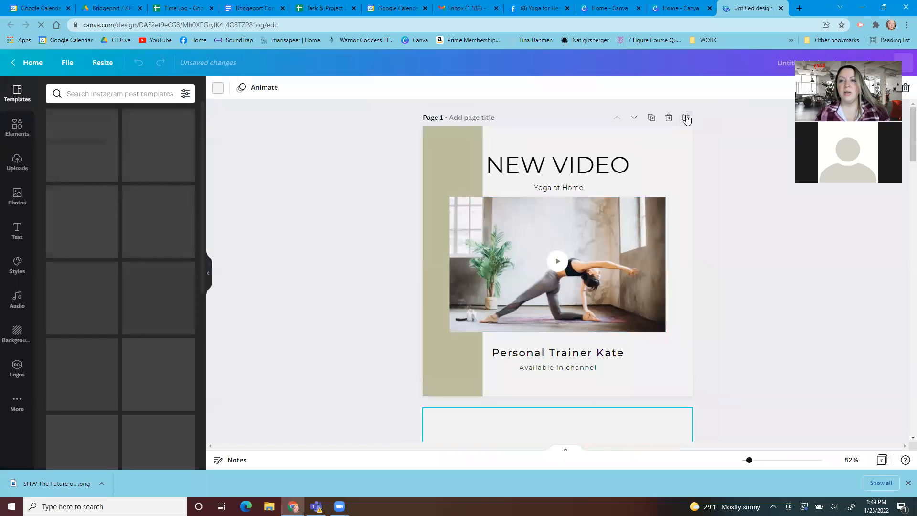
{"action": "left_click", "coordinate": [617, 134]}
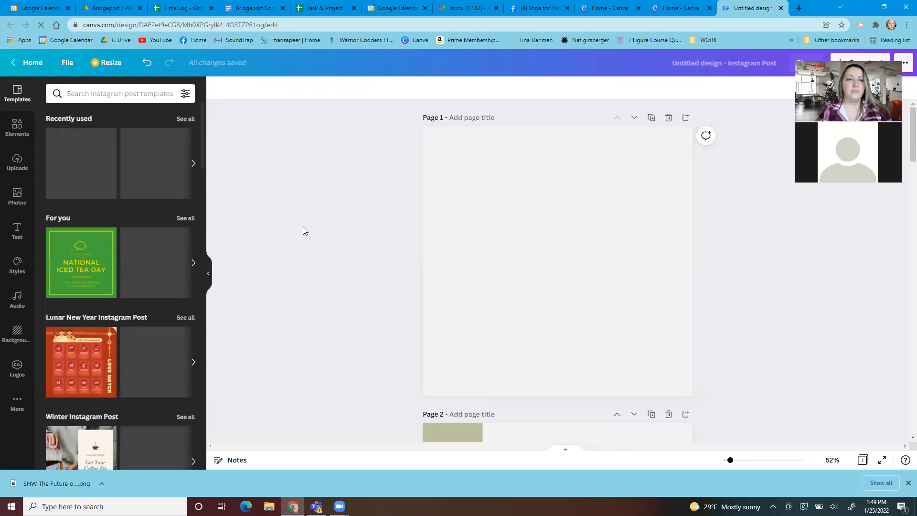
Place three circles on the blank first page: a large one at upper left and smaller ones at upper right and lower right
{"action": "left_click", "coordinate": [17, 128]}
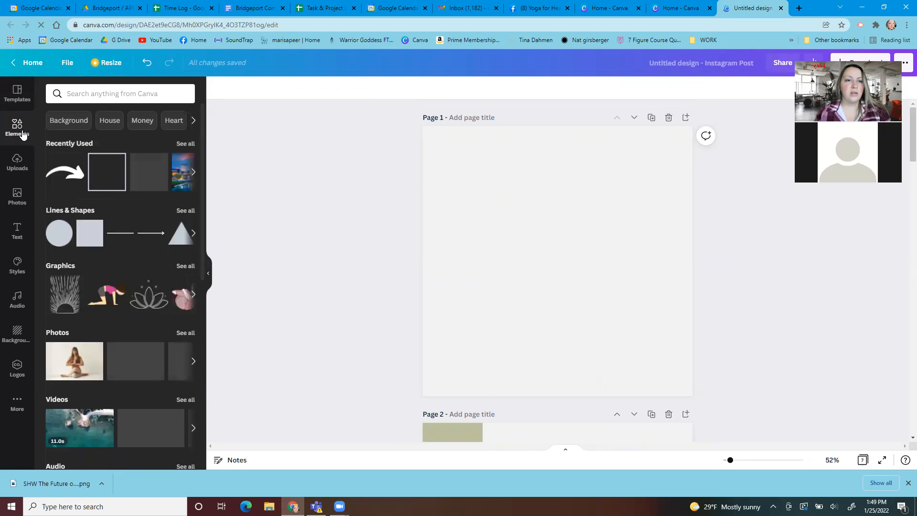
{"action": "left_click", "coordinate": [62, 238]}
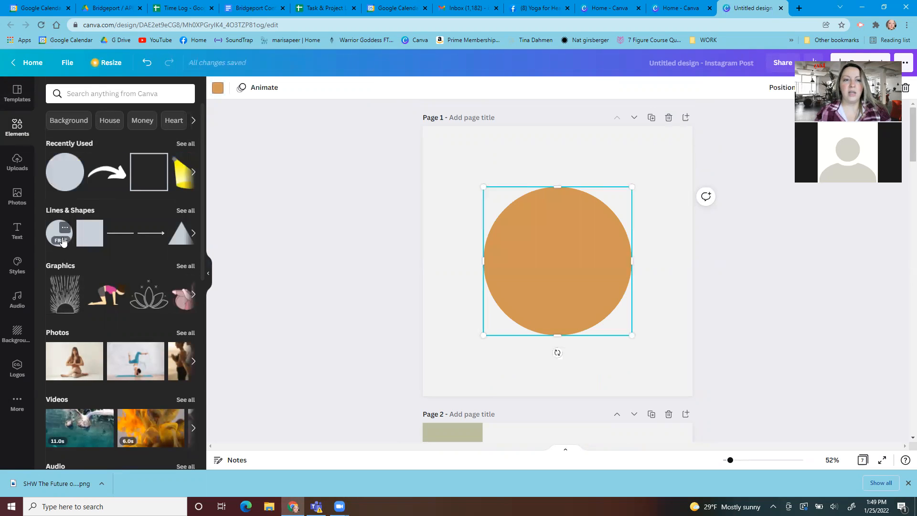
{"action": "left_click", "coordinate": [62, 239]}
{"action": "left_click_drag", "start_coordinate": [497, 293], "coordinate": [488, 268]}
{"action": "left_click_drag", "start_coordinate": [487, 196], "coordinate": [570, 276]}
{"action": "left_click_drag", "start_coordinate": [622, 322], "coordinate": [654, 174]}
{"action": "left_click", "coordinate": [601, 241]}
{"action": "left_click_drag", "start_coordinate": [485, 190], "coordinate": [553, 257]}
{"action": "left_click_drag", "start_coordinate": [603, 313], "coordinate": [642, 352]}
{"action": "left_click", "coordinate": [549, 272]}
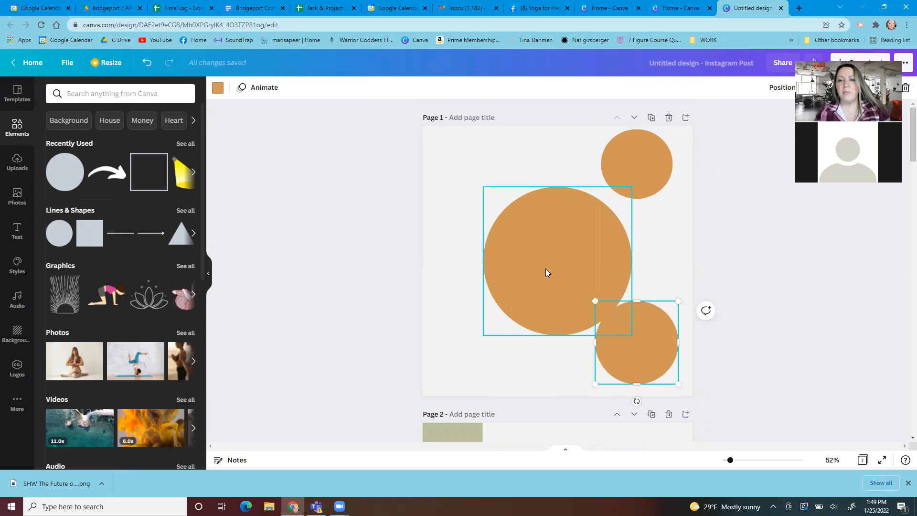
{"action": "left_click_drag", "start_coordinate": [537, 249], "coordinate": [487, 205]}
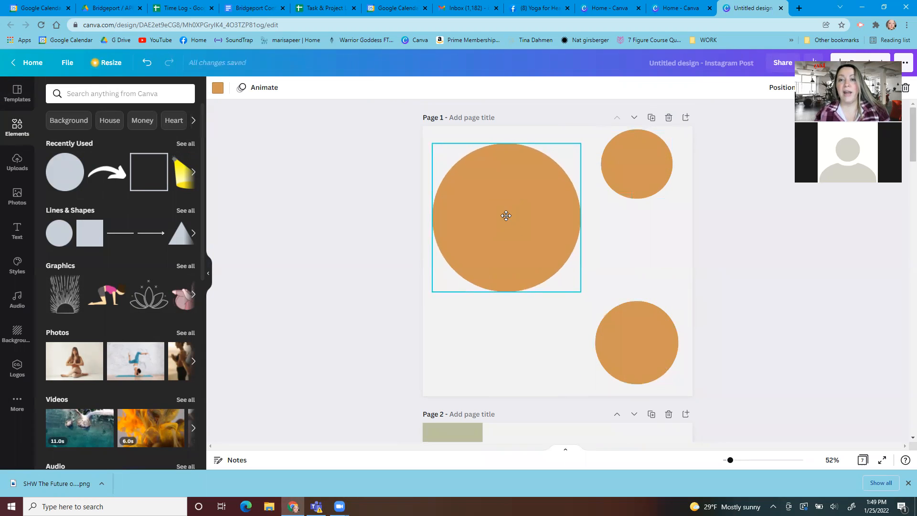
Shrink the three circles and cluster the two smaller ones along the right side of the large one
{"action": "left_click_drag", "start_coordinate": [581, 141], "coordinate": [566, 158]}
{"action": "left_click_drag", "start_coordinate": [639, 147], "coordinate": [578, 171]}
{"action": "left_click_drag", "start_coordinate": [642, 342], "coordinate": [618, 236]}
{"action": "left_click_drag", "start_coordinate": [655, 196], "coordinate": [642, 209]}
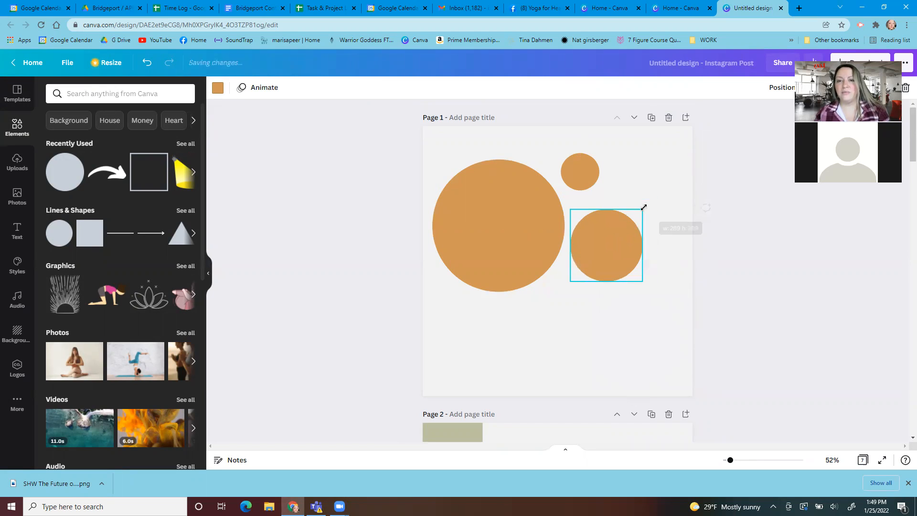
Add a fourth circle, shrink it to about half size and place it just below the large circle's lower right edge
{"action": "left_click", "coordinate": [73, 182]}
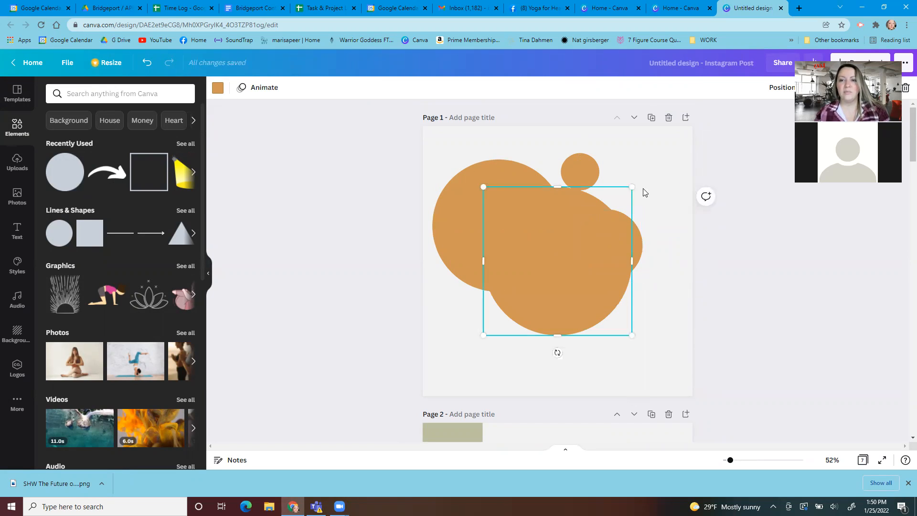
{"action": "left_click_drag", "start_coordinate": [629, 185], "coordinate": [562, 276]}
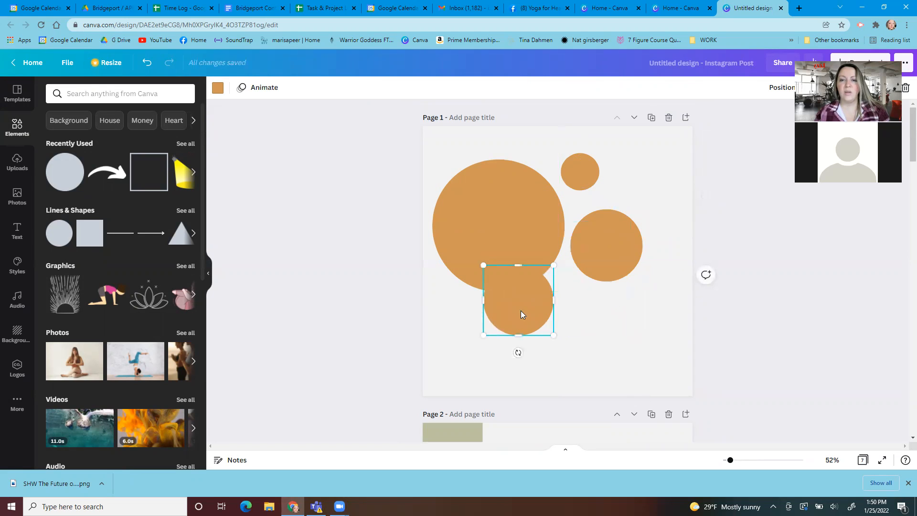
{"action": "left_click_drag", "start_coordinate": [519, 310], "coordinate": [558, 336]}
Recolor the large circle with the light beige from the second row of photo colors
{"action": "left_click", "coordinate": [490, 245]}
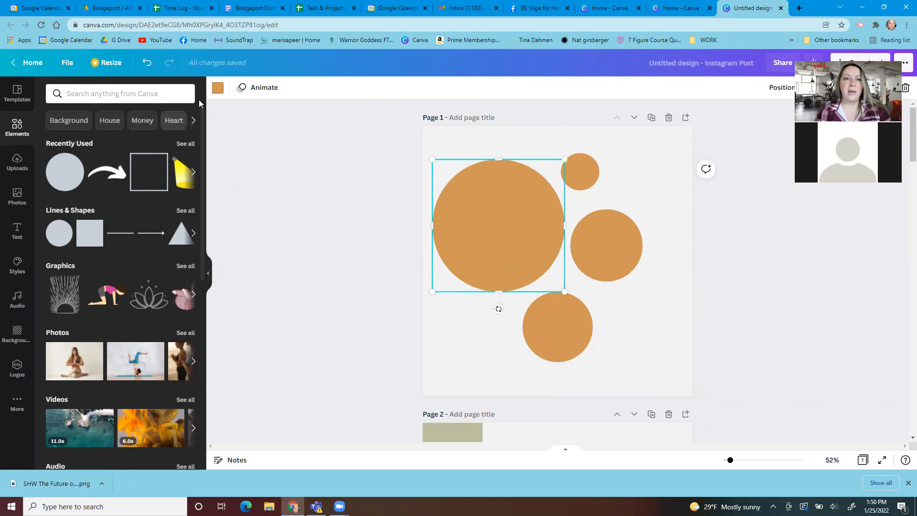
{"action": "left_click", "coordinate": [217, 89]}
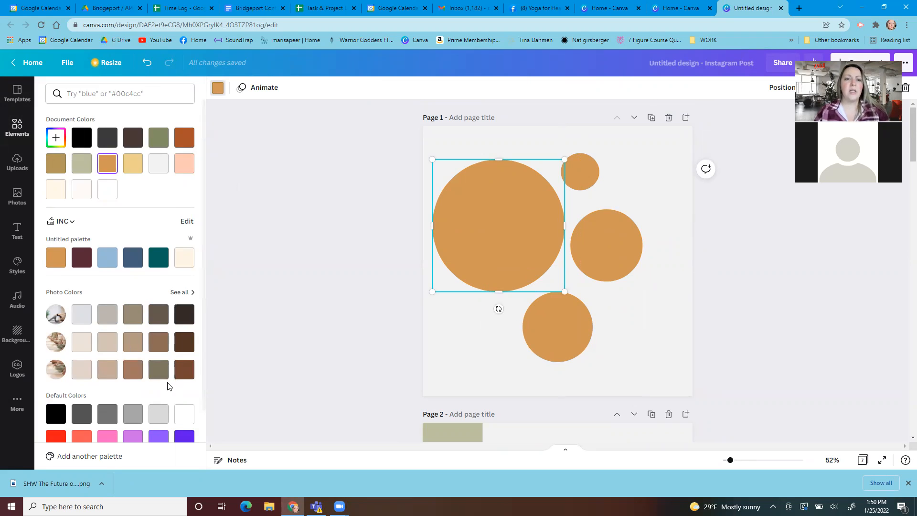
{"action": "left_click", "coordinate": [82, 314]}
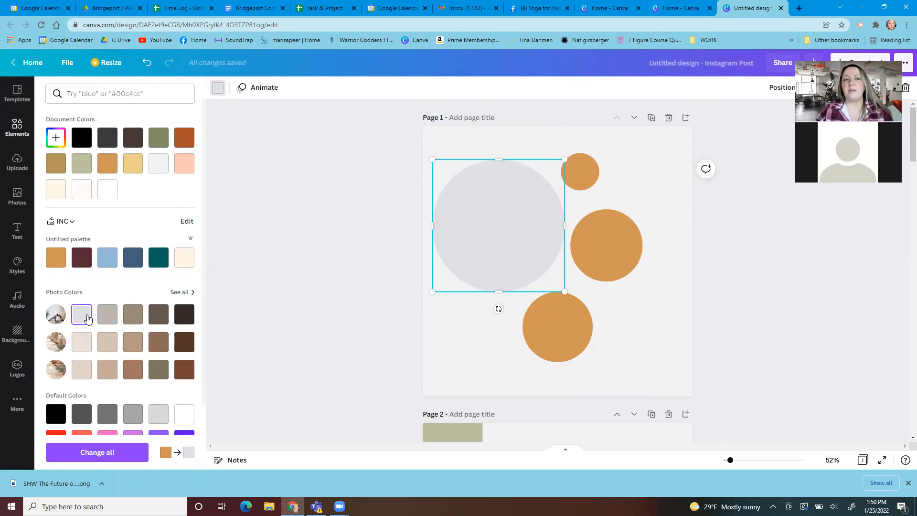
{"action": "left_click", "coordinate": [82, 344]}
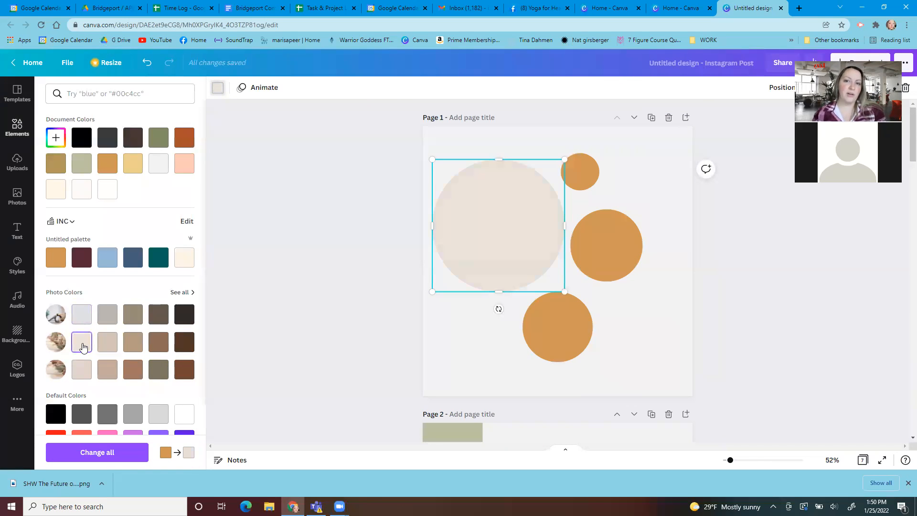
Recolor the smallest circle light blue, the circle below it reddish brown and the lowest circle dark brown
{"action": "left_click", "coordinate": [591, 172]}
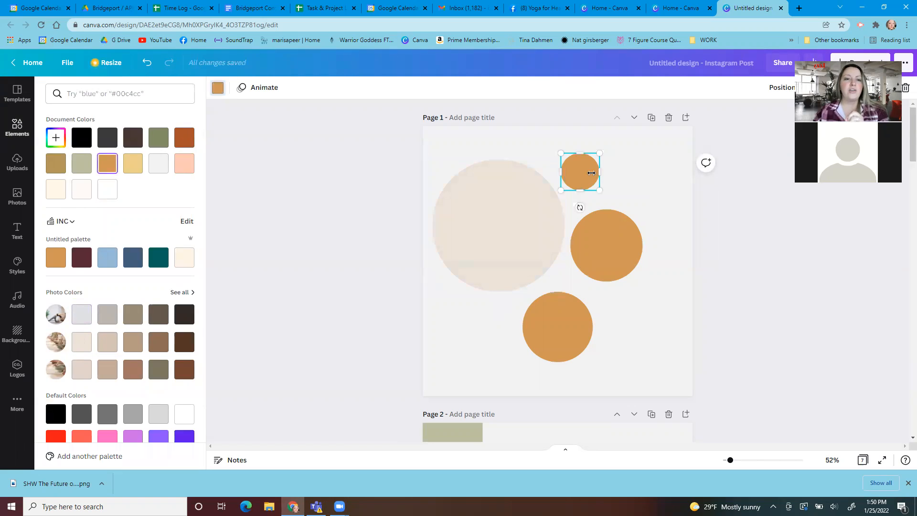
{"action": "left_click", "coordinate": [103, 257]}
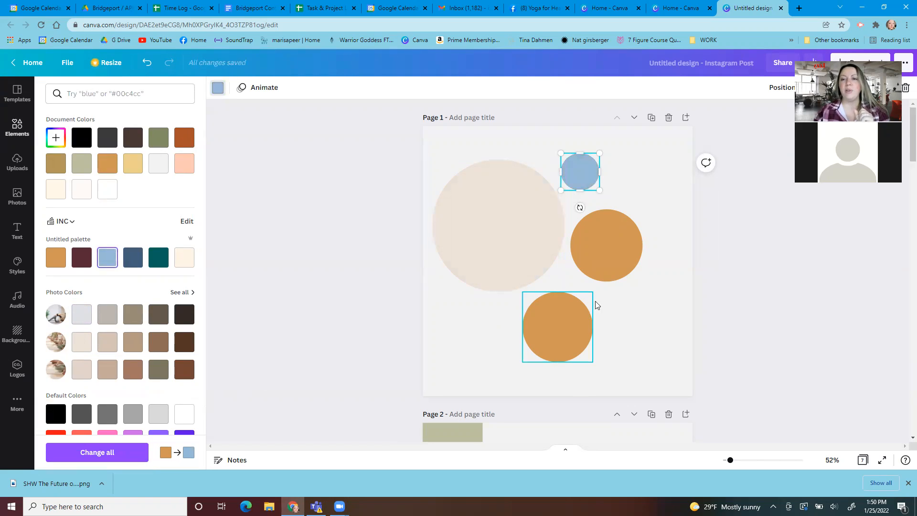
{"action": "left_click", "coordinate": [600, 267]}
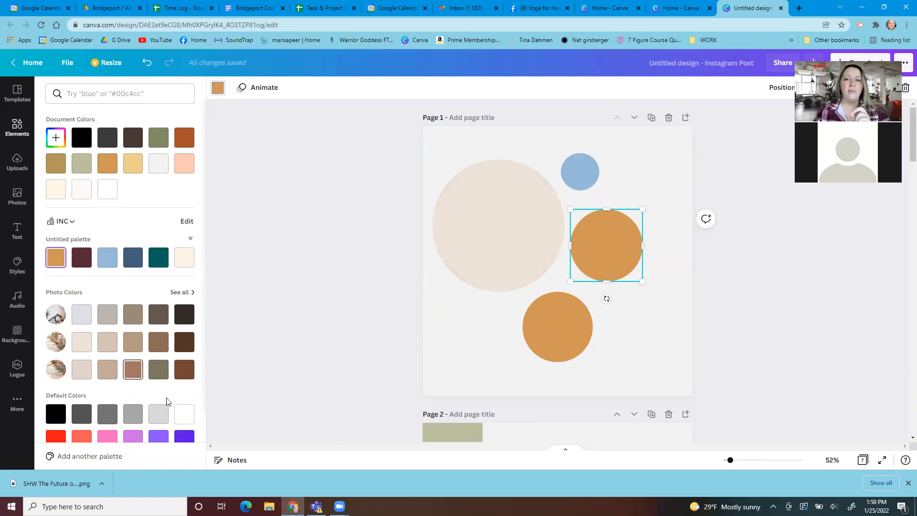
{"action": "left_click", "coordinate": [577, 335]}
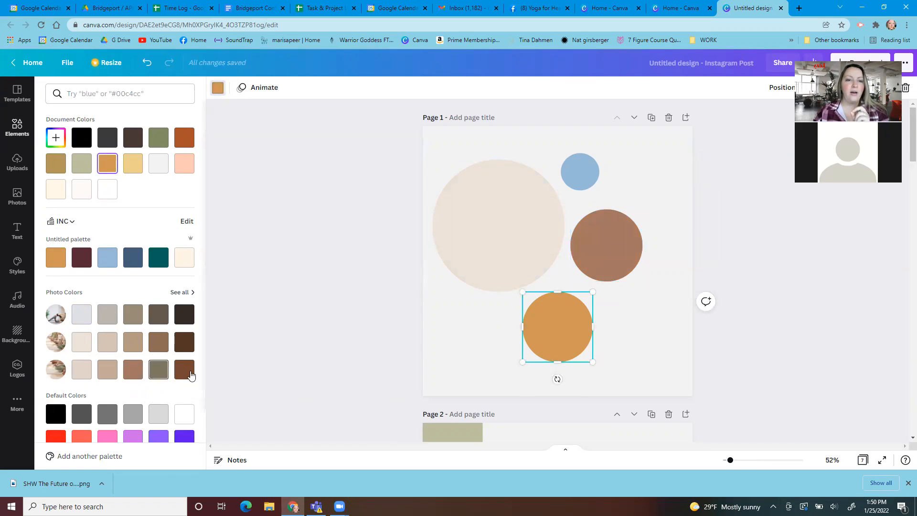
{"action": "left_click", "coordinate": [185, 369]}
{"action": "left_click", "coordinate": [653, 362]}
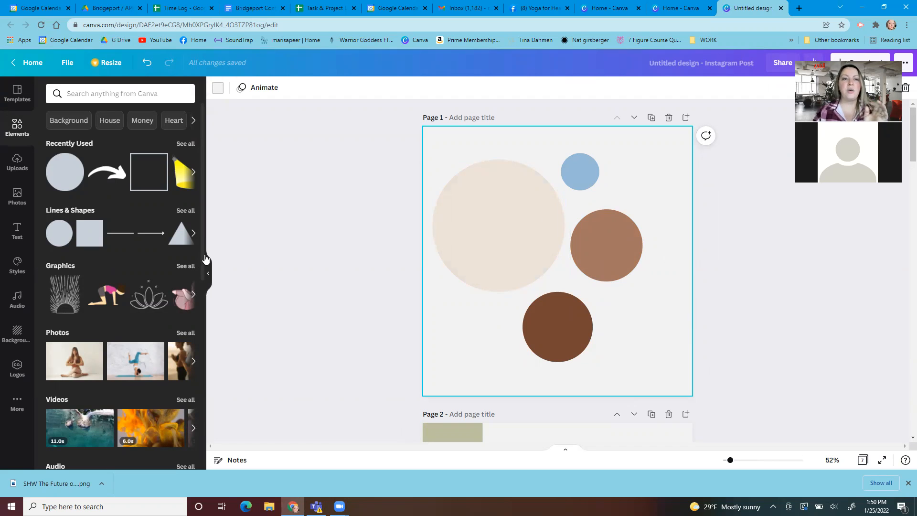
Add a plain horizontal line to the first page and place it across the reddish-brown circle
{"action": "left_click", "coordinate": [121, 233]}
{"action": "left_click_drag", "start_coordinate": [606, 264], "coordinate": [680, 258]}
{"action": "left_click", "coordinate": [803, 265]}
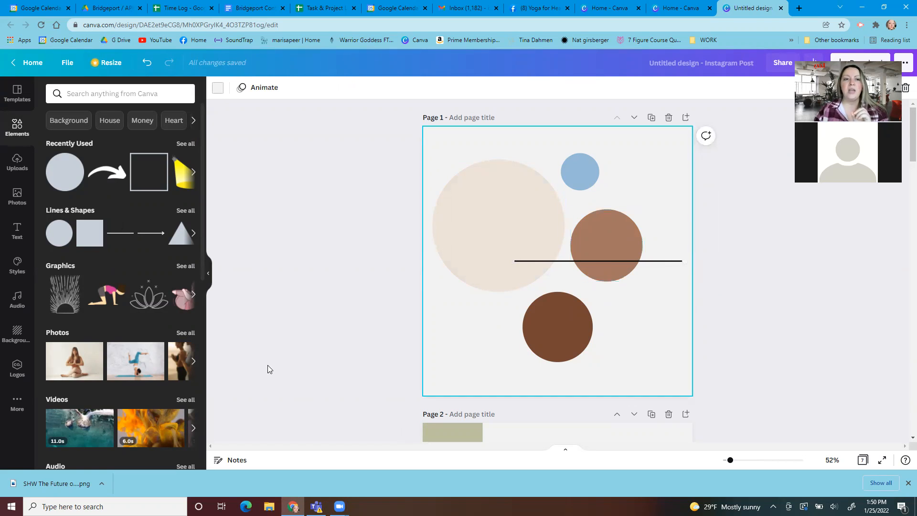
Add the outlined lotus graphic with stars, shrink it and place it in the first page's lower left corner
{"action": "left_click", "coordinate": [147, 304]}
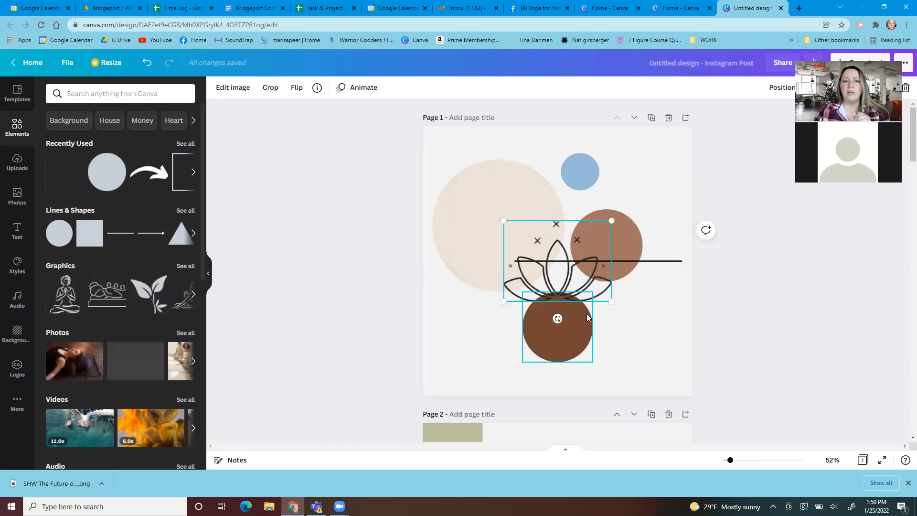
{"action": "left_click_drag", "start_coordinate": [573, 279], "coordinate": [506, 360]}
{"action": "left_click_drag", "start_coordinate": [540, 309], "coordinate": [515, 329]}
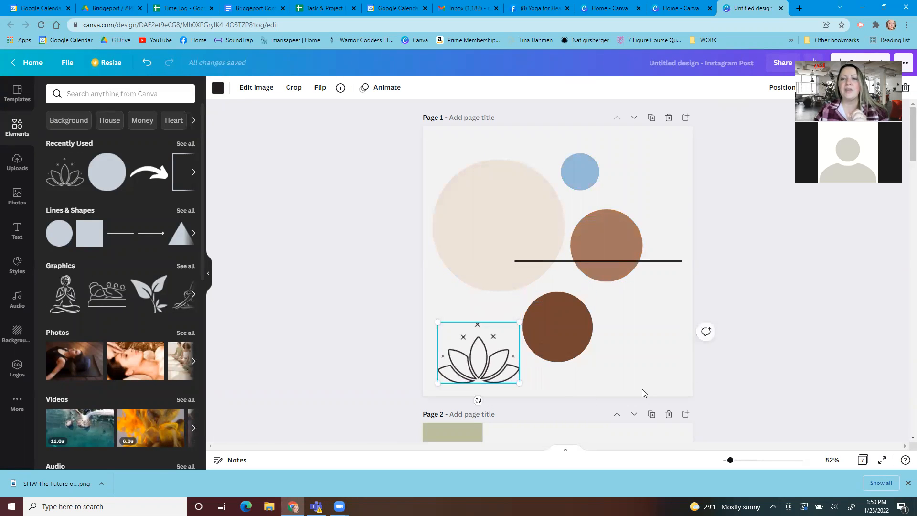
Copy the lotus graphic to page 2 and place it over the lower left corner of the yoga photo
{"action": "right_click", "coordinate": [484, 370]}
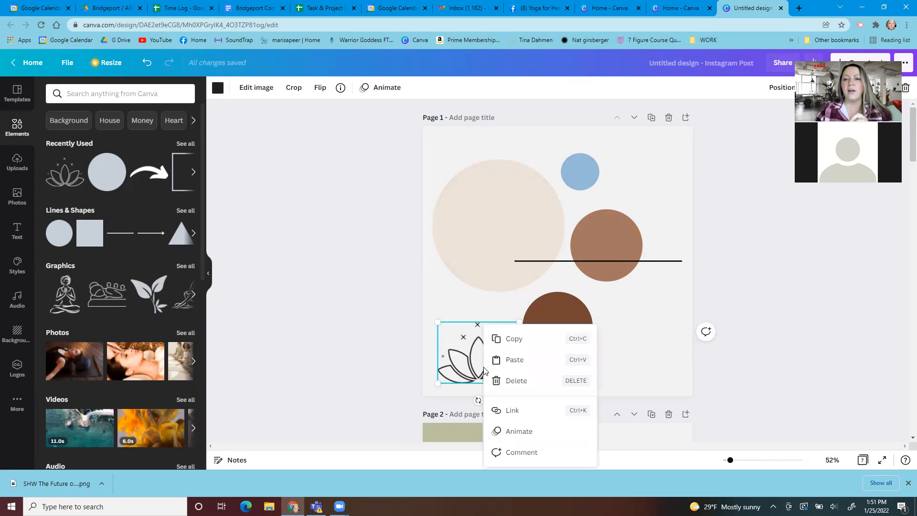
{"action": "left_click", "coordinate": [804, 297]}
{"action": "scroll", "coordinate": [643, 386], "scroll_direction": "down", "scroll_amount": 5}
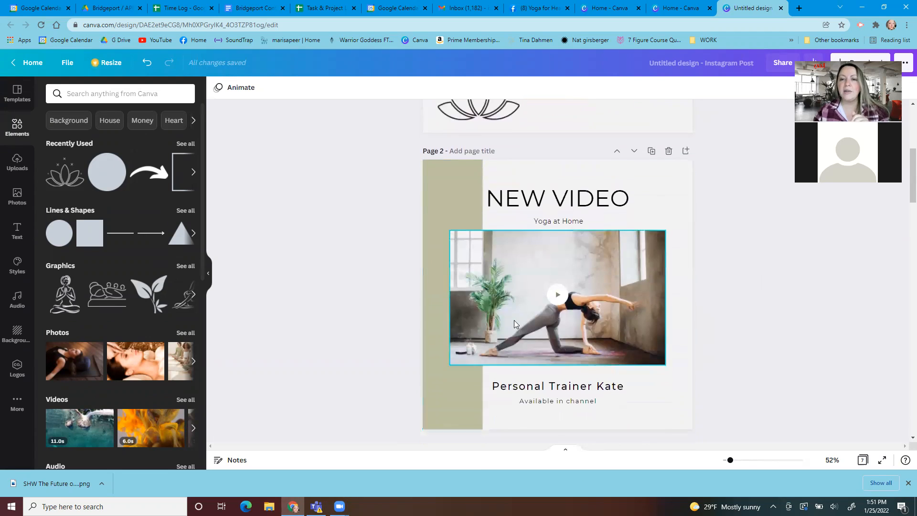
{"action": "scroll", "coordinate": [737, 331], "scroll_direction": "up", "scroll_amount": 4}
{"action": "left_click", "coordinate": [496, 264]}
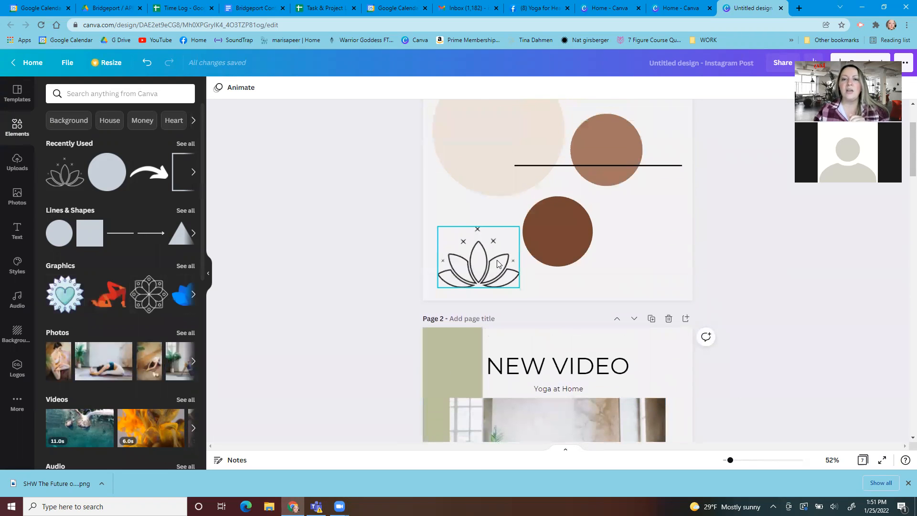
{"action": "left_click", "coordinate": [496, 264]}
{"action": "right_click", "coordinate": [497, 261]}
{"action": "left_click", "coordinate": [525, 277]}
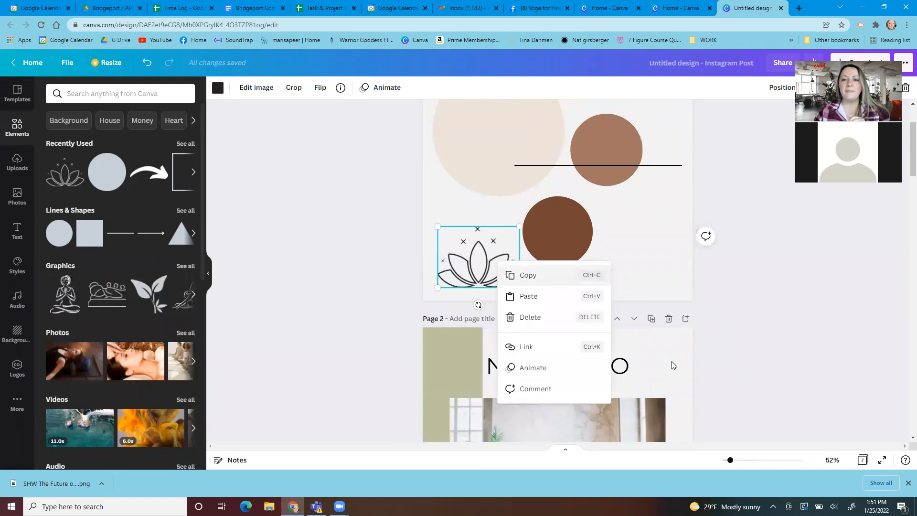
{"action": "scroll", "coordinate": [661, 376], "scroll_direction": "down", "scroll_amount": 4}
{"action": "left_click", "coordinate": [642, 381]}
{"action": "scroll", "coordinate": [642, 381], "scroll_direction": "down", "scroll_amount": 1}
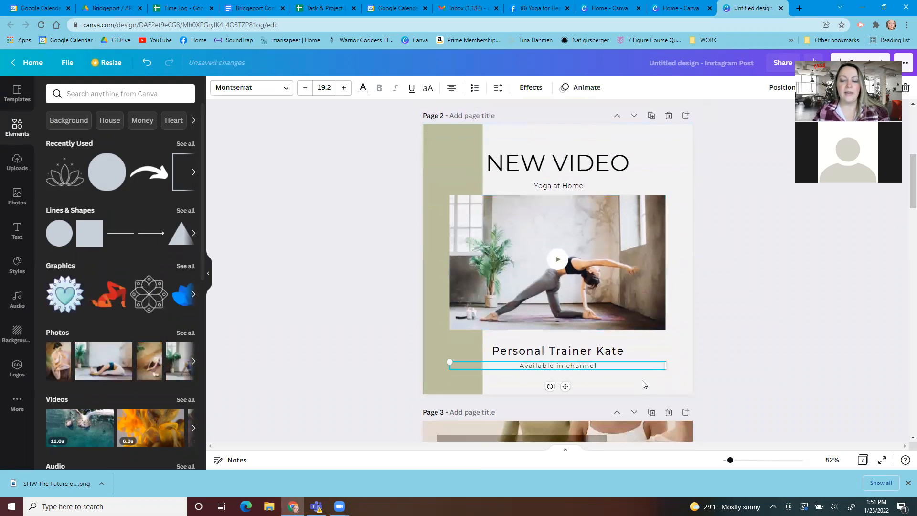
{"action": "key", "text": "ctrl+v"}
{"action": "scroll", "coordinate": [492, 333], "scroll_direction": "down", "scroll_amount": 1}
{"action": "left_click_drag", "start_coordinate": [483, 300], "coordinate": [479, 258]}
{"action": "left_click", "coordinate": [848, 318]}
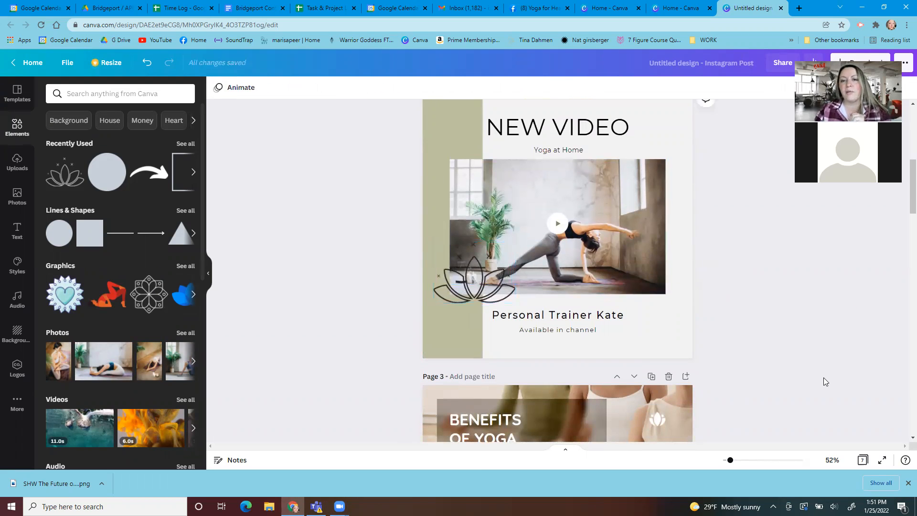
Copy the large beige circle's hex code #EBE2D7 and paste it as a text label in the circle's upper part
{"action": "scroll", "coordinate": [774, 373], "scroll_direction": "up", "scroll_amount": 7}
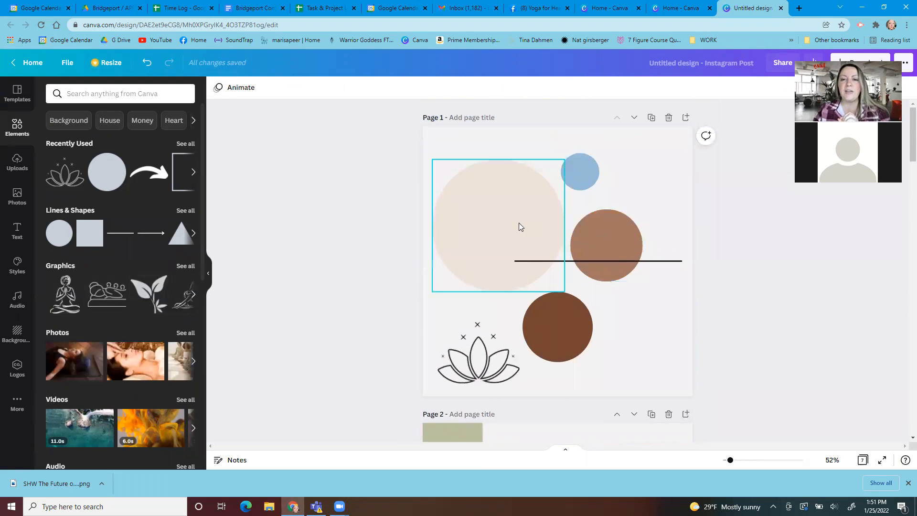
{"action": "left_click", "coordinate": [520, 224]}
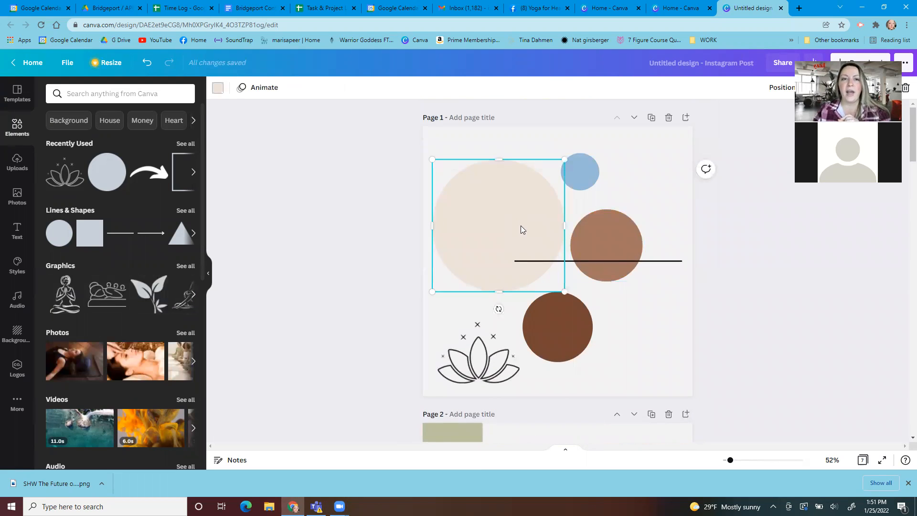
{"action": "left_click", "coordinate": [220, 91]}
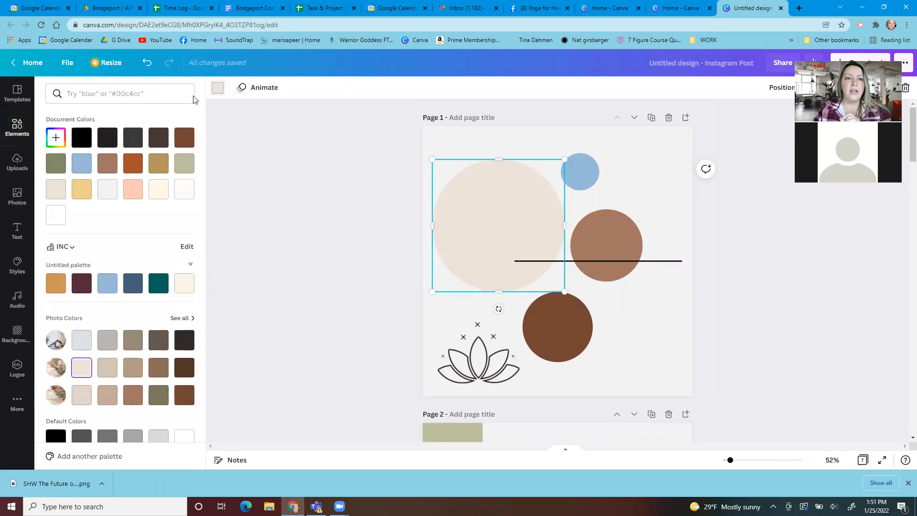
{"action": "left_click", "coordinate": [56, 139]}
{"action": "left_click", "coordinate": [129, 238]}
{"action": "left_click_drag", "start_coordinate": [131, 235], "coordinate": [86, 235]}
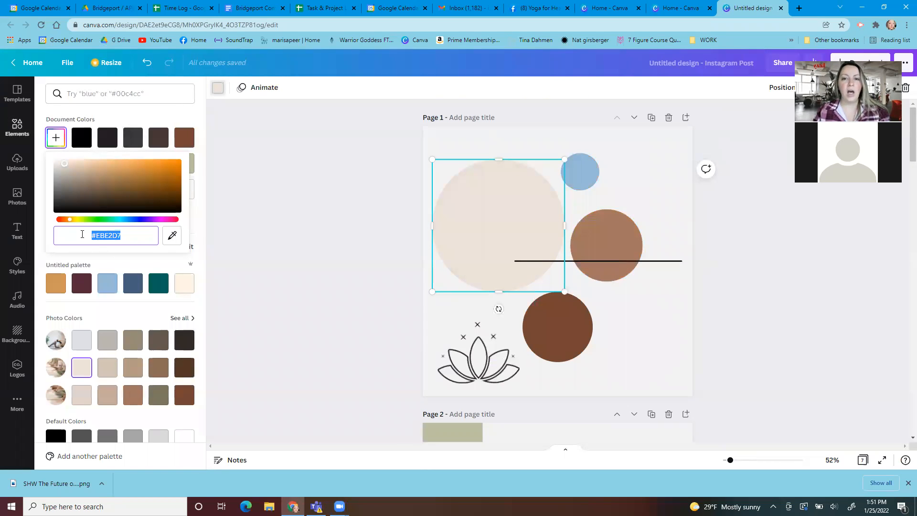
{"action": "left_click", "coordinate": [473, 222]}
{"action": "key", "text": "ctrl+v"}
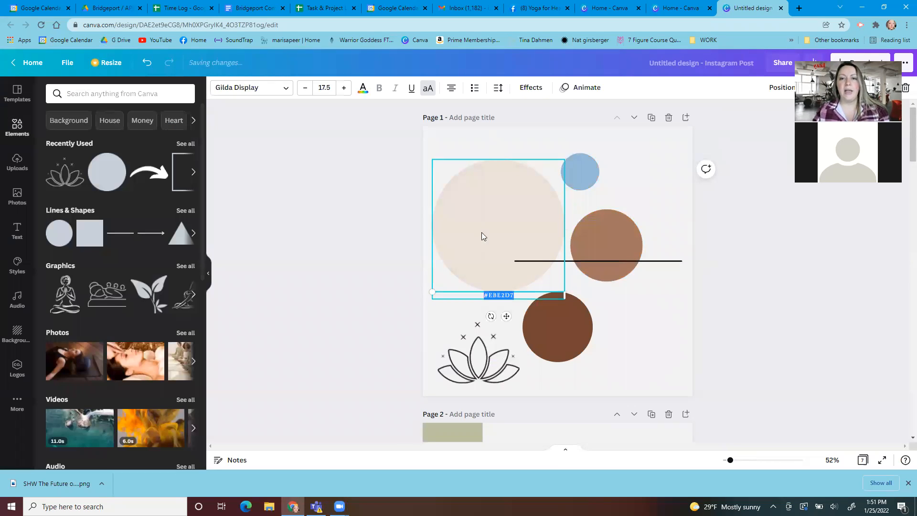
{"action": "left_click_drag", "start_coordinate": [501, 293], "coordinate": [499, 187]}
{"action": "left_click", "coordinate": [782, 302]}
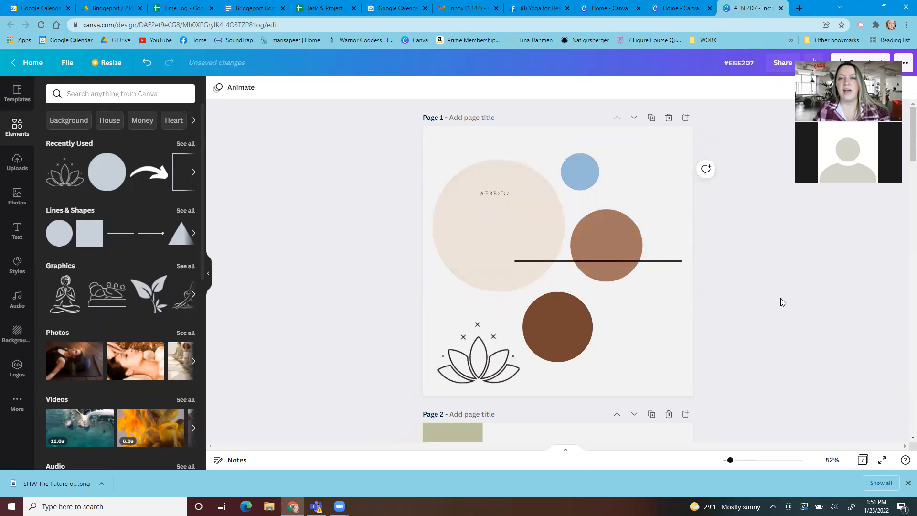
Set the background color of page 2 to #EBE2D7 using the copied hex code
{"action": "double_click", "coordinate": [507, 194]}
{"action": "left_click", "coordinate": [735, 255]}
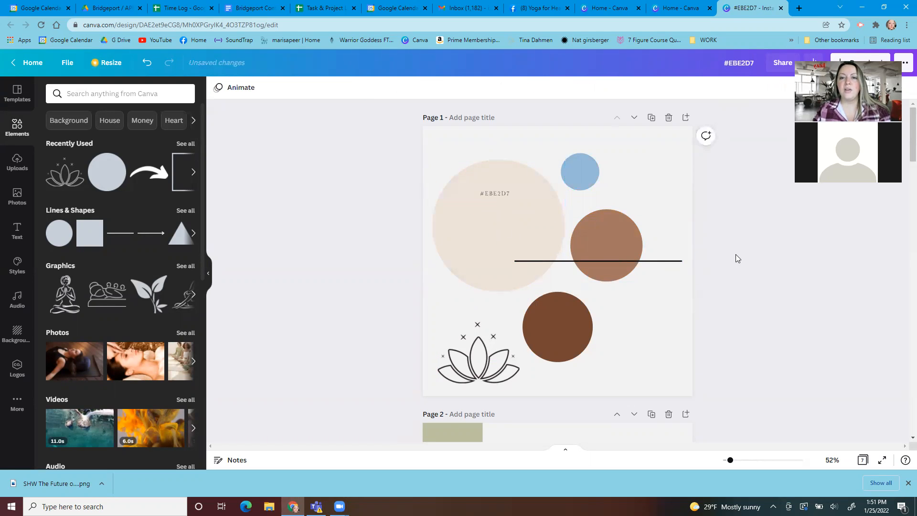
{"action": "scroll", "coordinate": [621, 310], "scroll_direction": "down", "scroll_amount": 4}
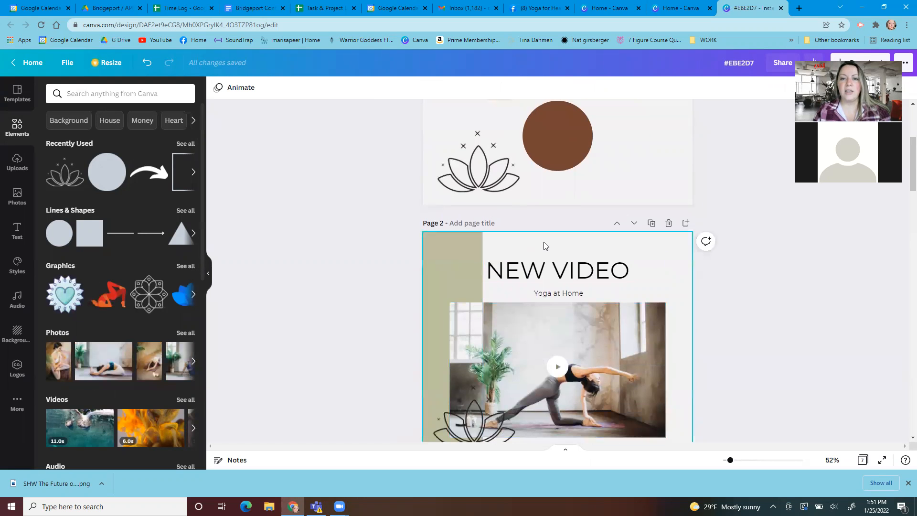
{"action": "left_click", "coordinate": [543, 245]}
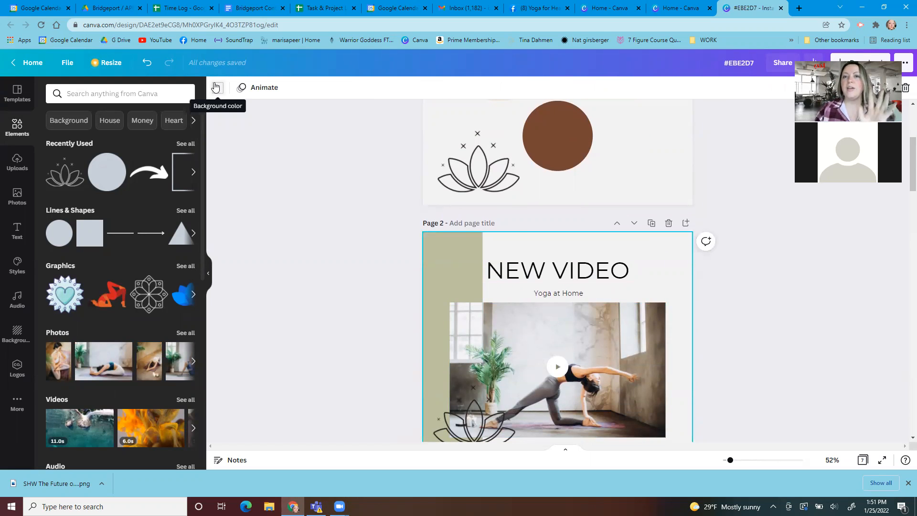
{"action": "left_click", "coordinate": [218, 89]}
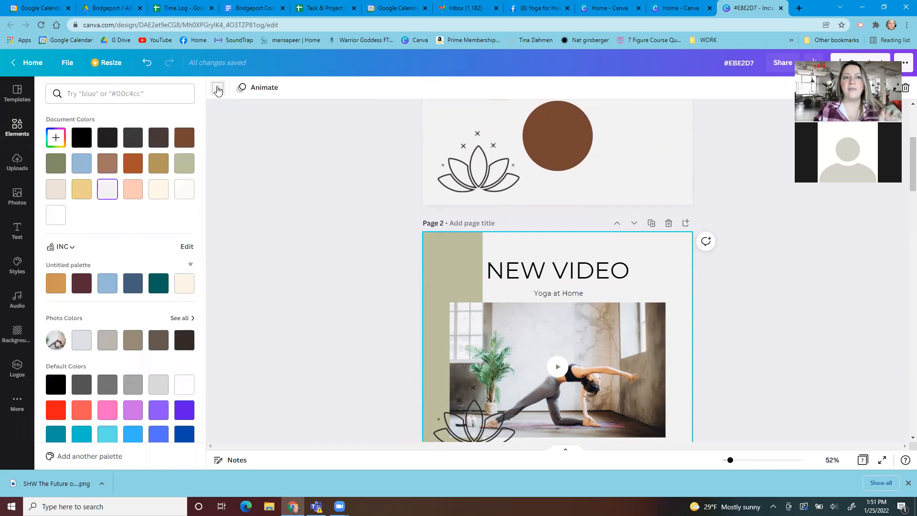
{"action": "left_click", "coordinate": [55, 138]}
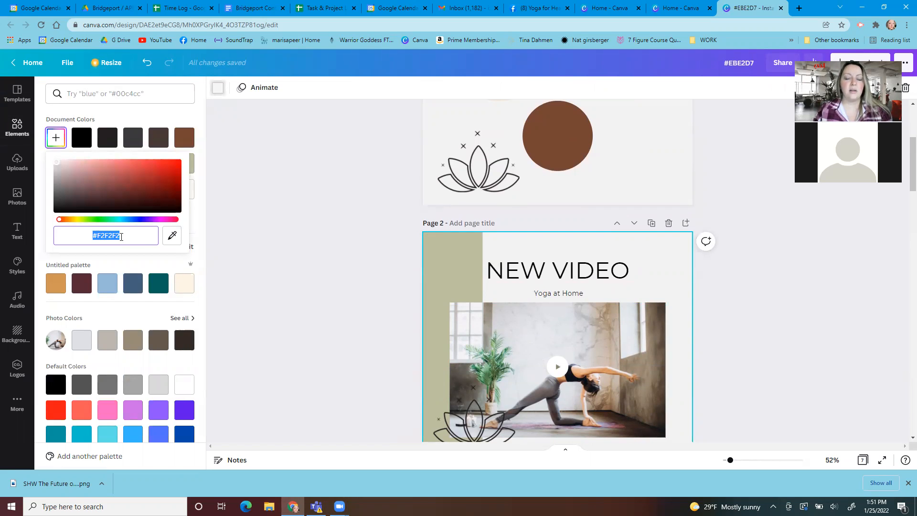
{"action": "key", "text": "ctrl+v"}
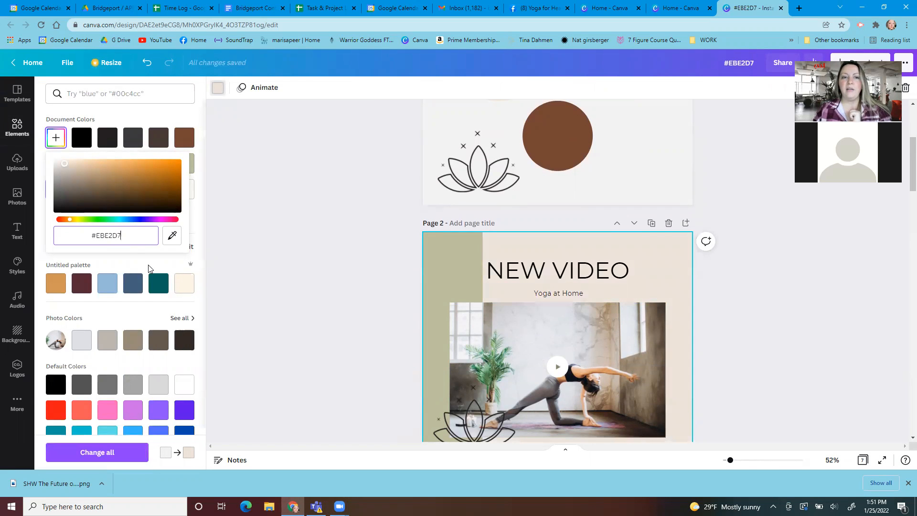
{"action": "left_click", "coordinate": [794, 277]}
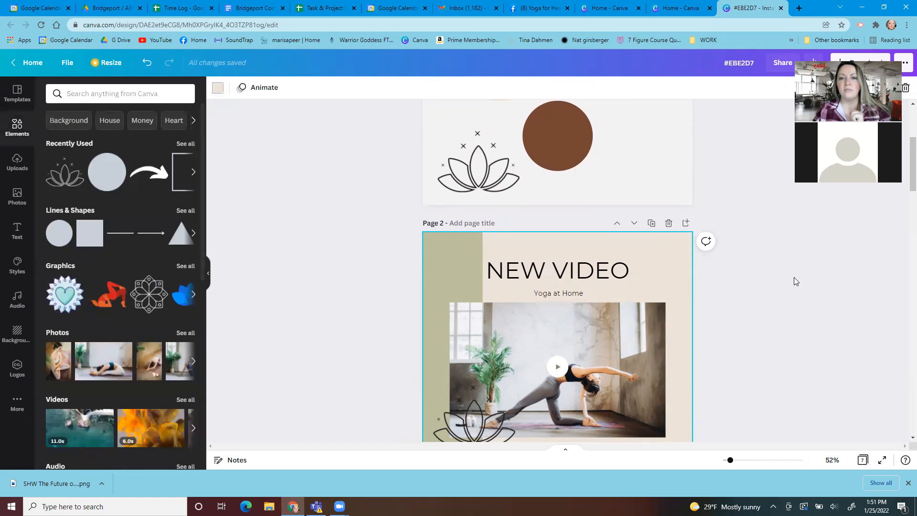
Copy the reddish-brown circle's hex code #A27660 and paste it as a text label in the middle of that circle
{"action": "scroll", "coordinate": [660, 266], "scroll_direction": "up", "scroll_amount": 2}
{"action": "left_click", "coordinate": [629, 145]}
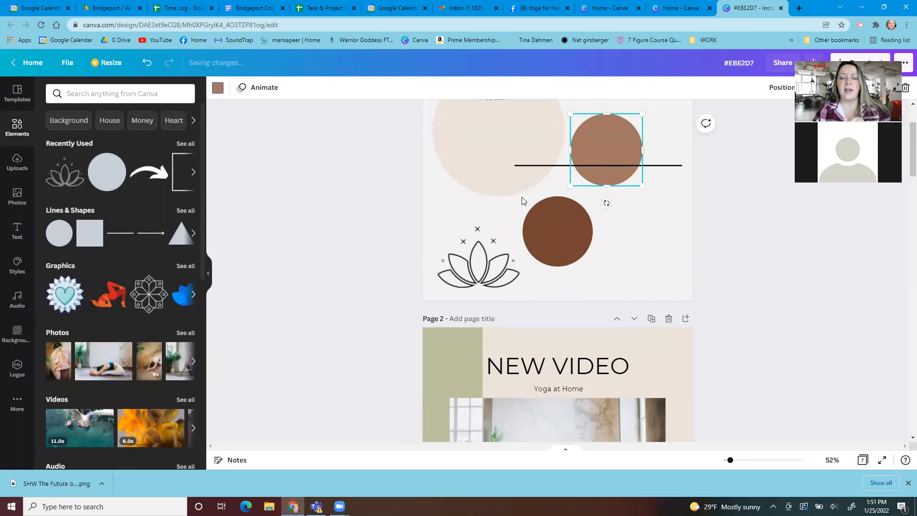
{"action": "left_click", "coordinate": [218, 88]}
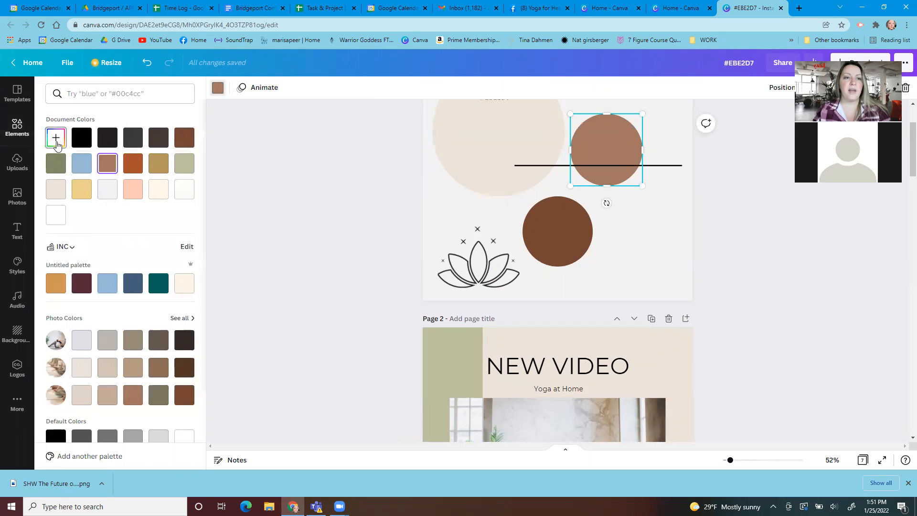
{"action": "left_click", "coordinate": [56, 138]}
{"action": "key", "text": "ctrl+c"}
{"action": "left_click", "coordinate": [606, 143]}
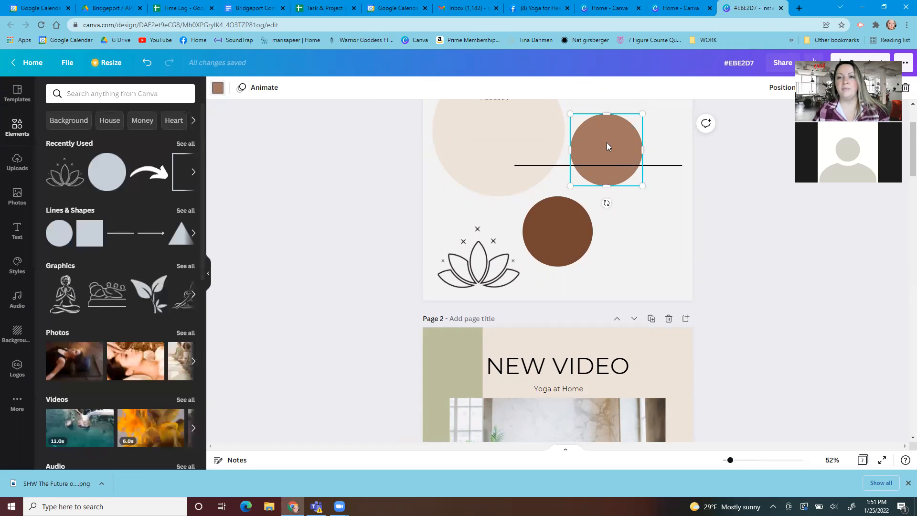
{"action": "key", "text": "ctrl+v"}
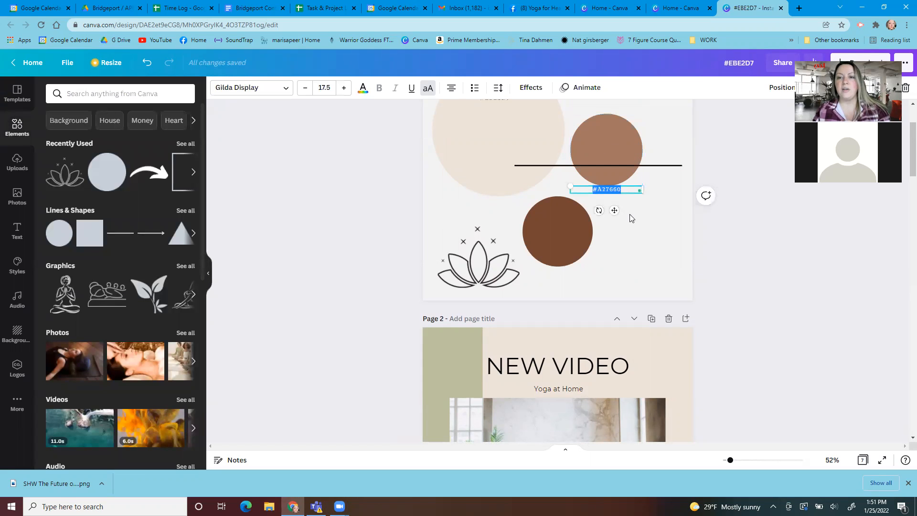
{"action": "left_click", "coordinate": [614, 215]}
{"action": "left_click_drag", "start_coordinate": [612, 190], "coordinate": [612, 149]}
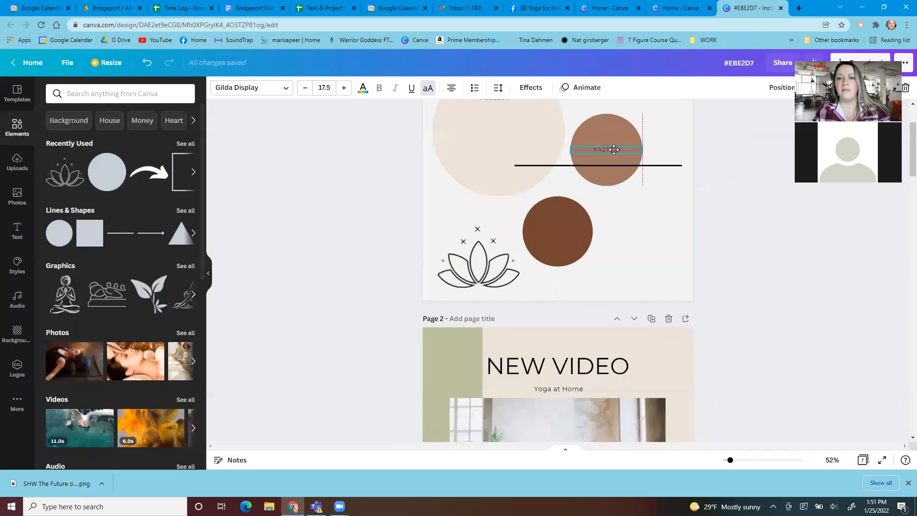
{"action": "left_click", "coordinate": [661, 244]}
Recolor the green vertical stripe on page 2 to #A27660 using the copied hex code
{"action": "scroll", "coordinate": [661, 245], "scroll_direction": "down", "scroll_amount": 2}
{"action": "left_click", "coordinate": [454, 304]}
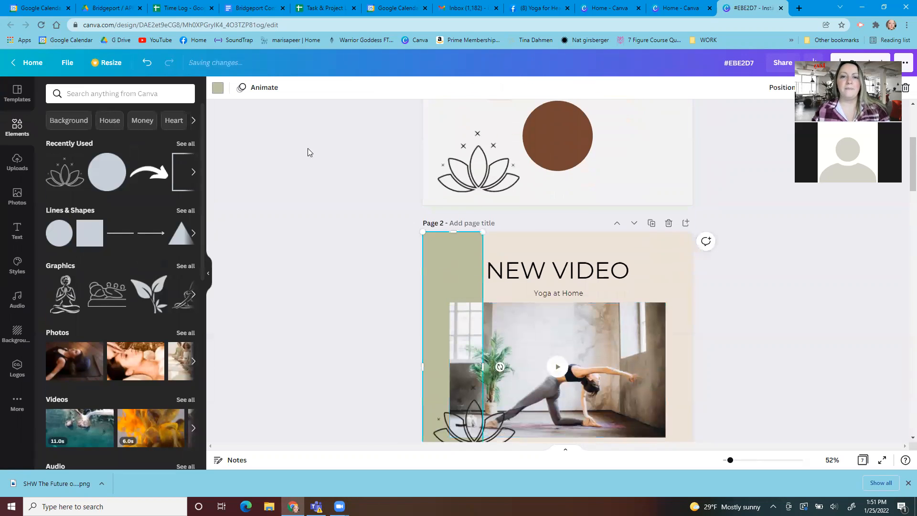
{"action": "left_click", "coordinate": [218, 88]}
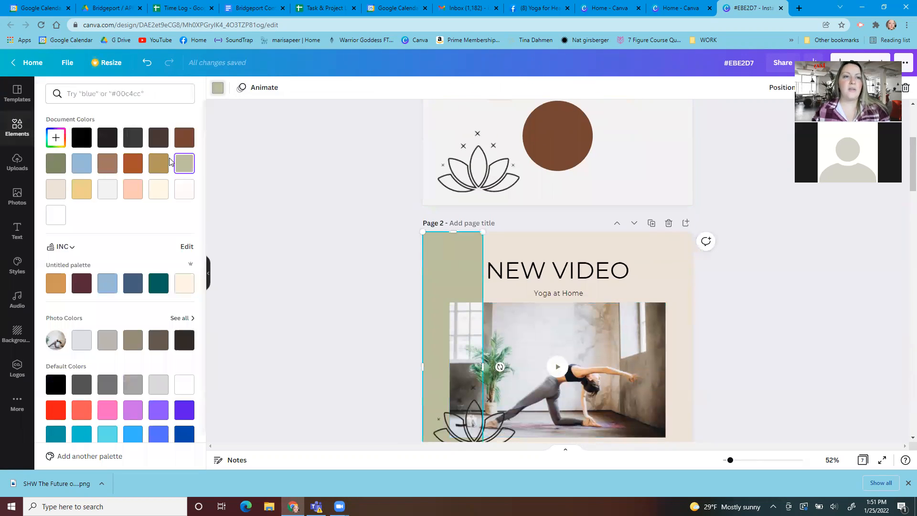
{"action": "left_click", "coordinate": [55, 138]}
{"action": "key", "text": "ctrl+v"}
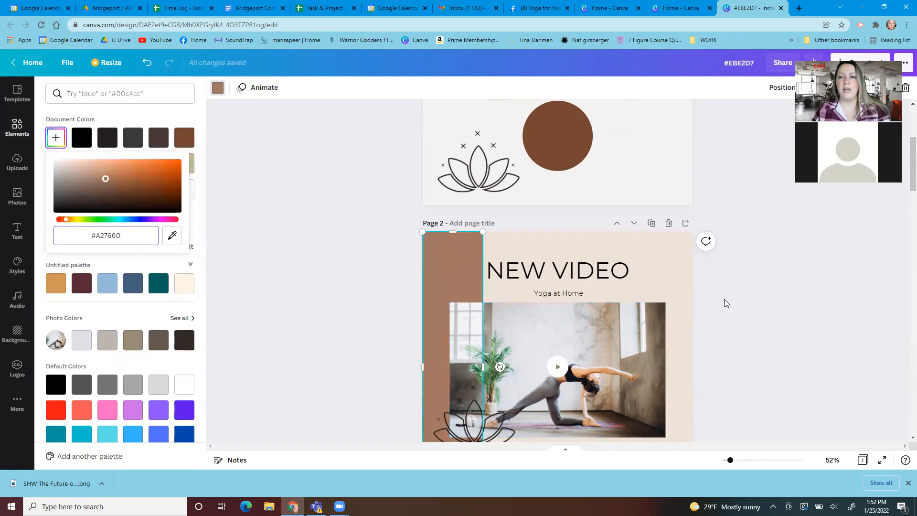
Check which font the NEW VIDEO heading on page 2 uses
{"action": "left_click", "coordinate": [764, 290]}
{"action": "scroll", "coordinate": [747, 289], "scroll_direction": "up", "scroll_amount": 3}
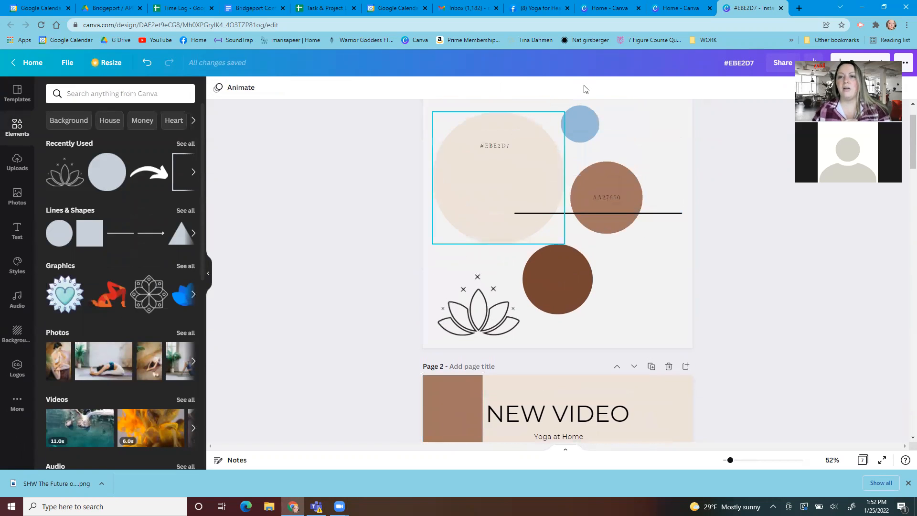
{"action": "scroll", "coordinate": [766, 328], "scroll_direction": "down", "scroll_amount": 5}
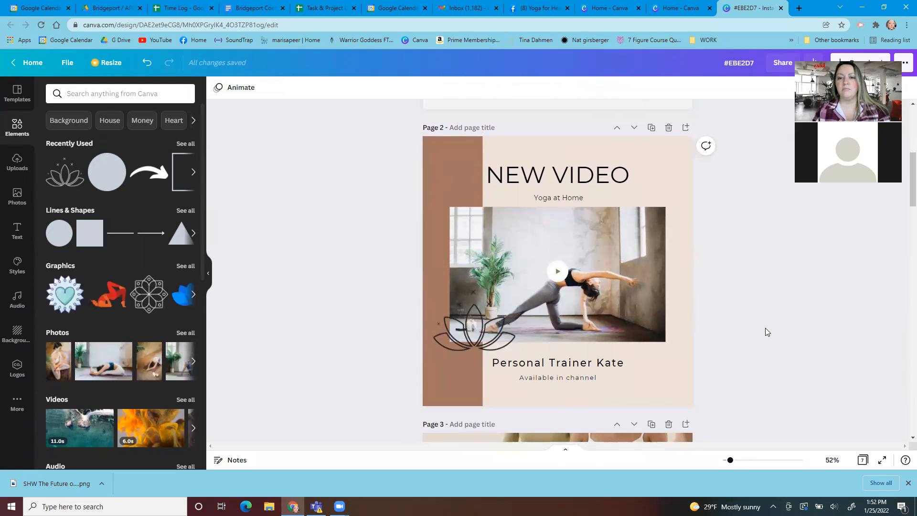
{"action": "left_click", "coordinate": [581, 180]}
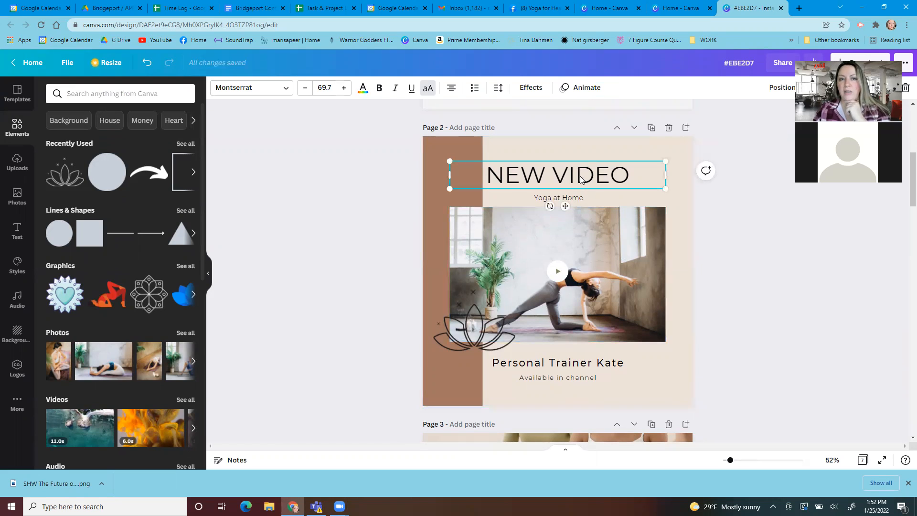
{"action": "left_click", "coordinate": [245, 95]}
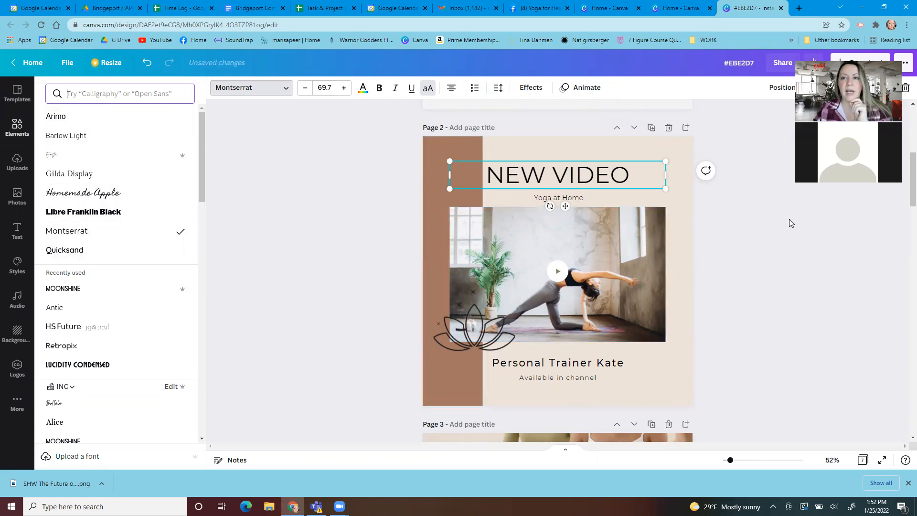
Copy the NEW VIDEO heading text from page 2 and paste it as a text label on the page 1 brand board
{"action": "scroll", "coordinate": [753, 250], "scroll_direction": "up", "scroll_amount": 5}
{"action": "scroll", "coordinate": [621, 191], "scroll_direction": "up", "scroll_amount": 2}
{"action": "scroll", "coordinate": [643, 224], "scroll_direction": "down", "scroll_amount": 4}
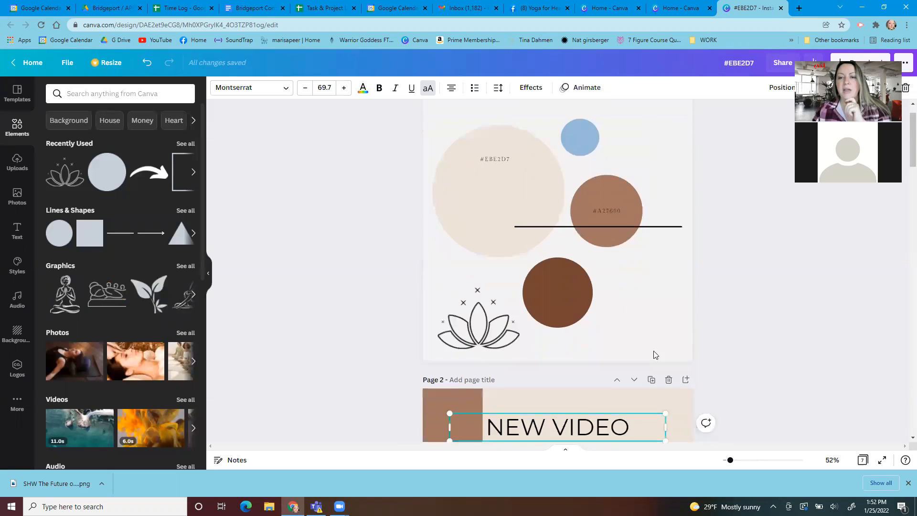
{"action": "double_click", "coordinate": [597, 329]}
{"action": "key", "text": "ctrl+c"}
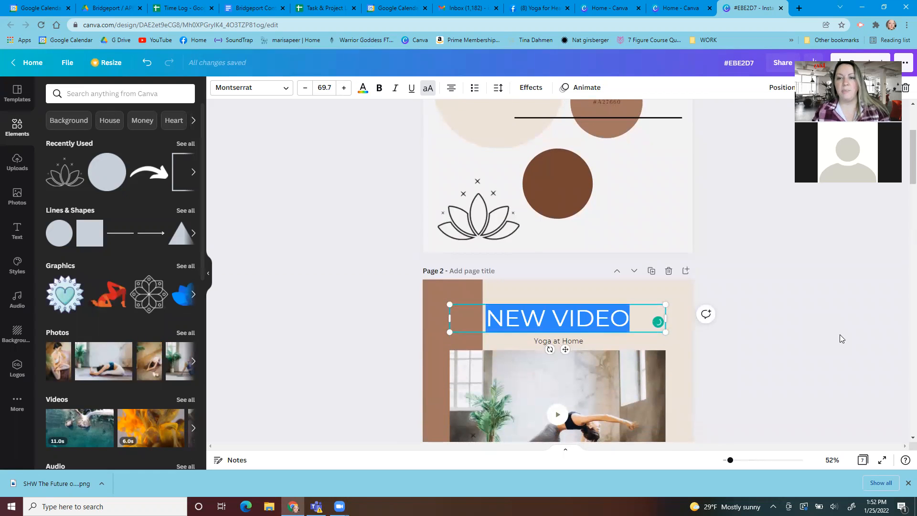
{"action": "left_click", "coordinate": [759, 314]}
{"action": "scroll", "coordinate": [609, 218], "scroll_direction": "up", "scroll_amount": 3}
{"action": "left_click", "coordinate": [633, 191]}
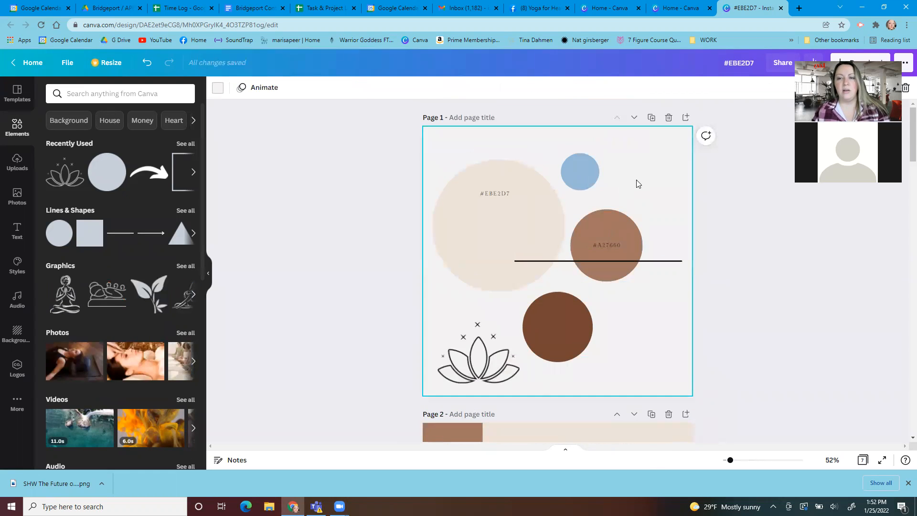
{"action": "key", "text": "ctrl+v"}
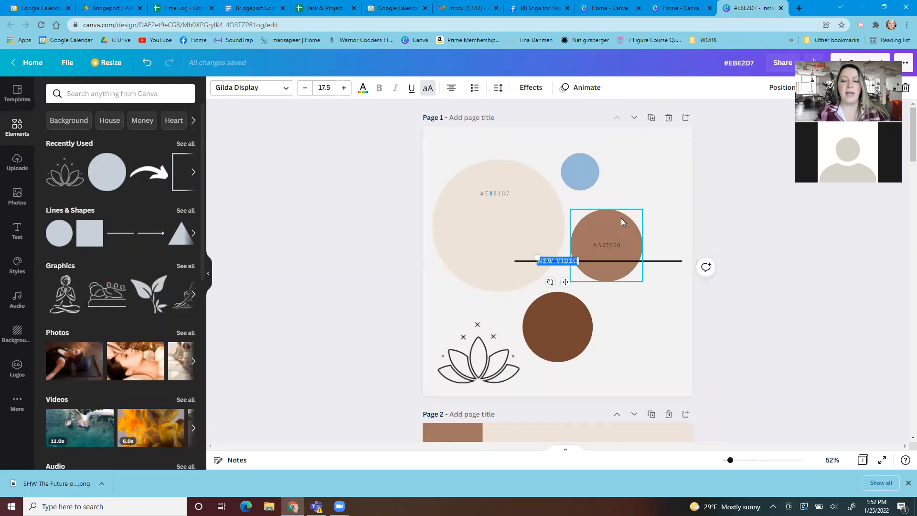
Replace the pasted label's text with MONTT and move it to the upper-right corner of the brand board, beside the blue circle
{"action": "key", "text": "BackSpace"}
{"action": "type", "text": "MONT"}
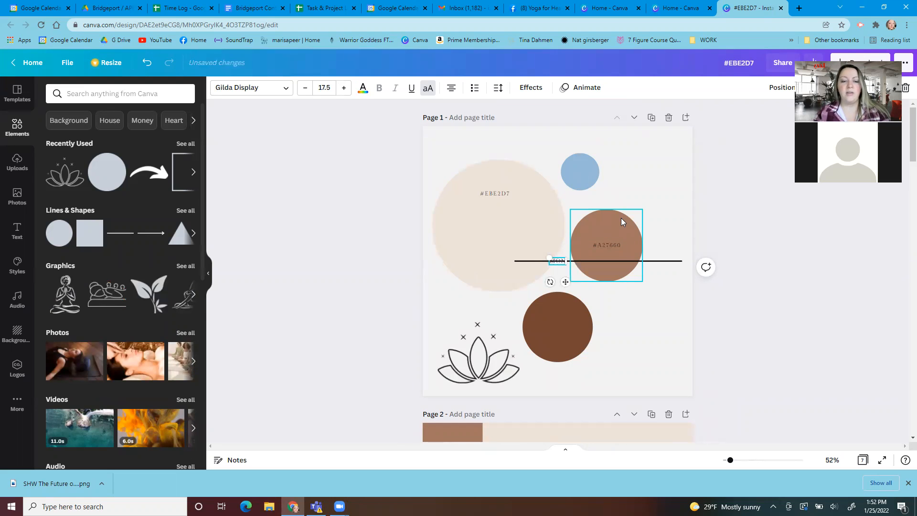
{"action": "type", "text": "H"}
{"action": "left_click_drag", "start_coordinate": [559, 281], "coordinate": [650, 173]}
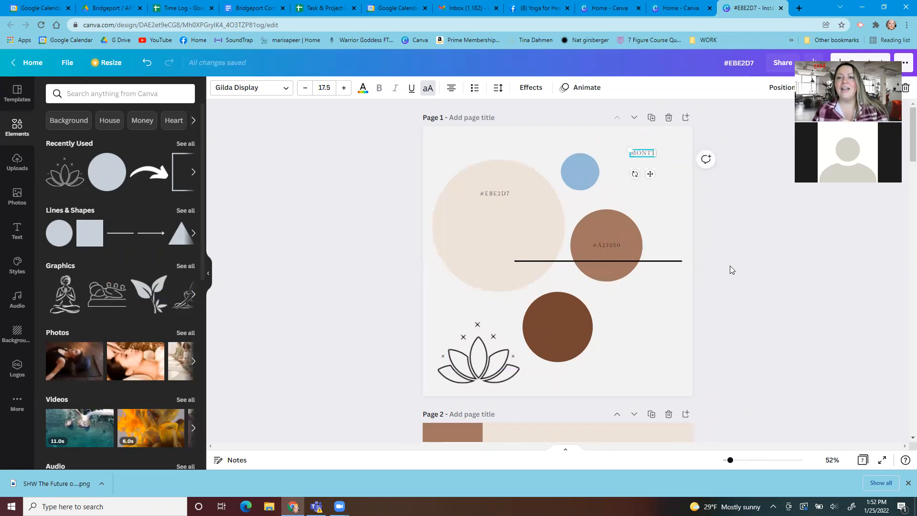
{"action": "left_click", "coordinate": [731, 270]}
Change the font of the BENEFITS OF YOGA heading on page 3 to Montserrat
{"action": "scroll", "coordinate": [736, 239], "scroll_direction": "down", "scroll_amount": 1}
{"action": "scroll", "coordinate": [707, 205], "scroll_direction": "up", "scroll_amount": 1}
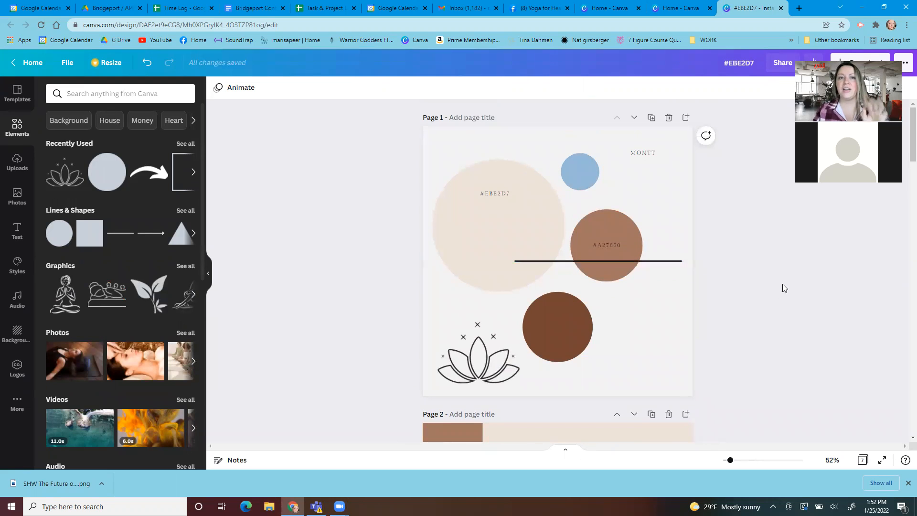
{"action": "scroll", "coordinate": [757, 309], "scroll_direction": "down", "scroll_amount": 4}
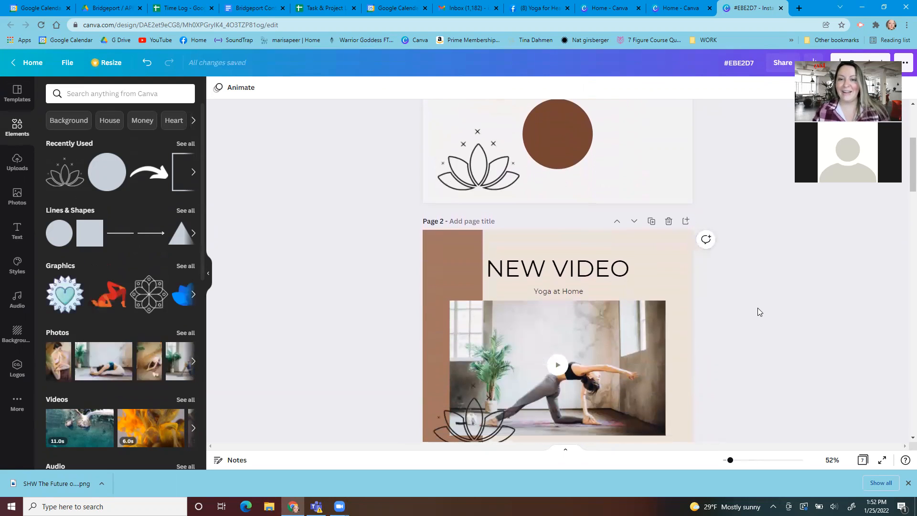
{"action": "scroll", "coordinate": [757, 313], "scroll_direction": "down", "scroll_amount": 2}
{"action": "scroll", "coordinate": [767, 370], "scroll_direction": "down", "scroll_amount": 5}
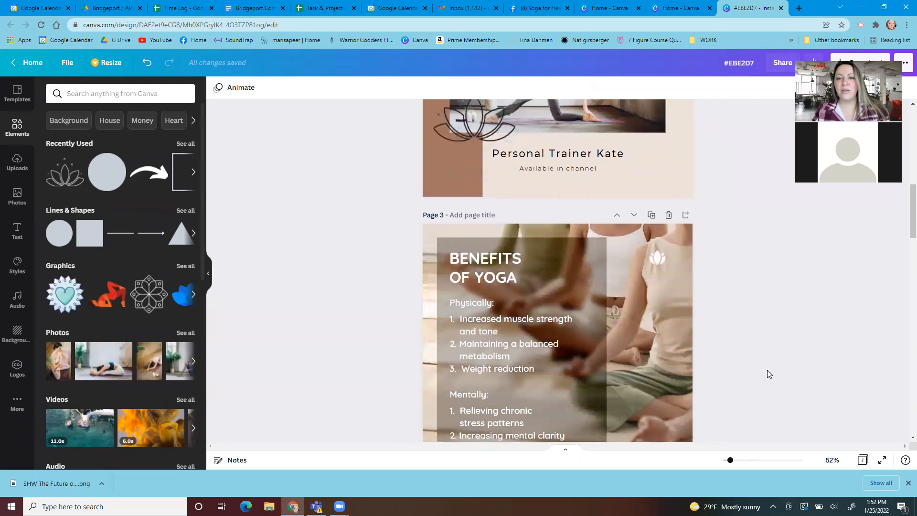
{"action": "left_click", "coordinate": [491, 244]}
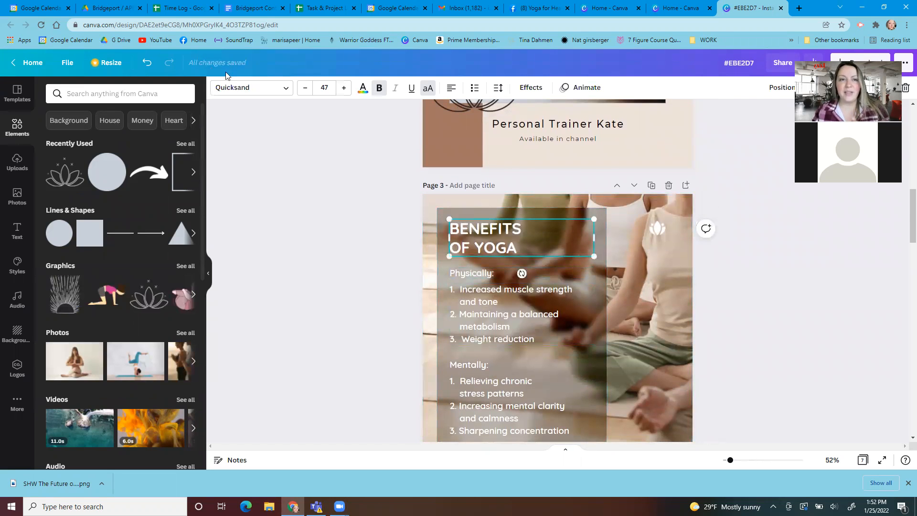
{"action": "left_click", "coordinate": [257, 92]}
{"action": "type", "text": "mo"}
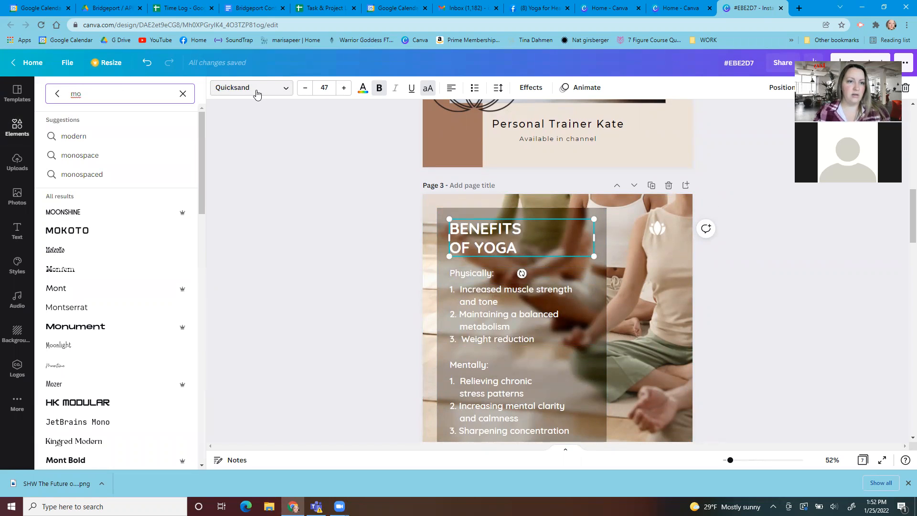
{"action": "left_click", "coordinate": [118, 313]}
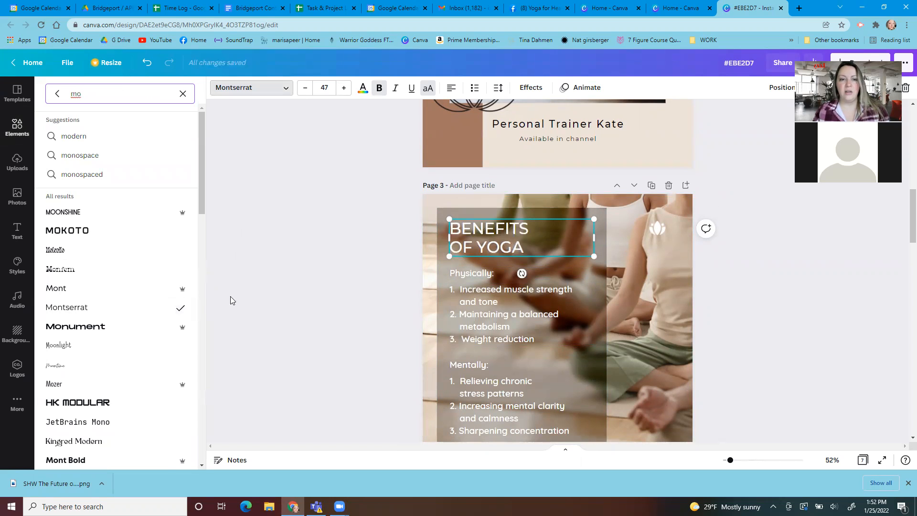
Reselect the BENEFITS OF YOGA heading's text and check its font setting
{"action": "left_click", "coordinate": [255, 295]}
{"action": "left_click", "coordinate": [540, 244]}
{"action": "left_click_drag", "start_coordinate": [504, 247], "coordinate": [440, 232]}
{"action": "left_click", "coordinate": [289, 95]}
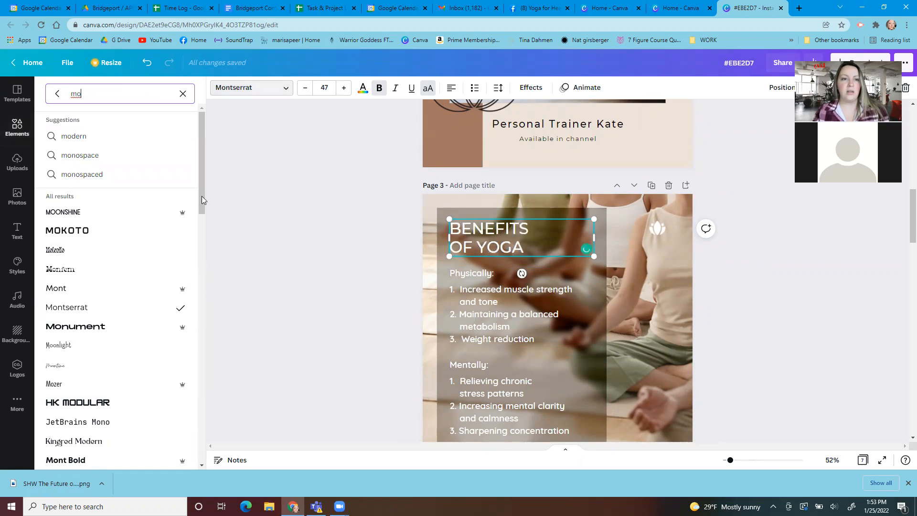
{"action": "left_click", "coordinate": [313, 194]}
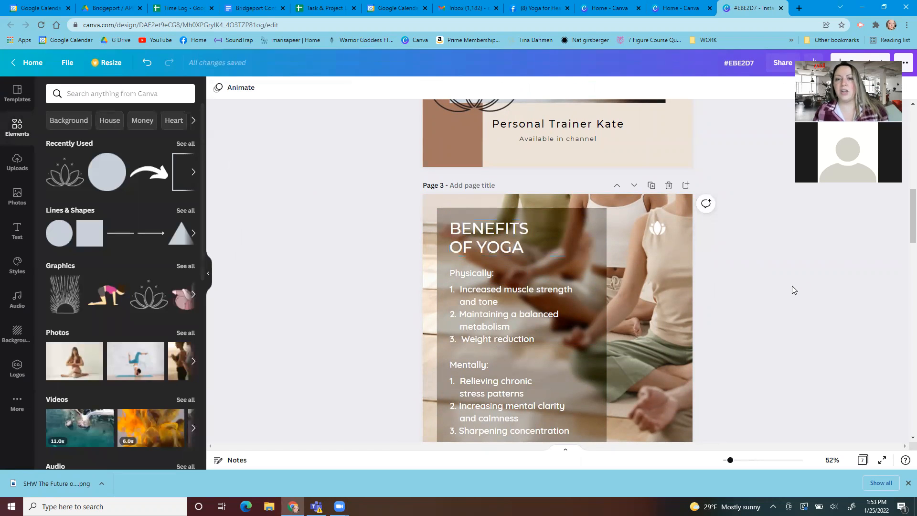
Check the font of the Yoga at Home subtitle on page 2 and search the font list for "sans"
{"action": "scroll", "coordinate": [792, 286], "scroll_direction": "up", "scroll_amount": 2}
{"action": "scroll", "coordinate": [754, 311], "scroll_direction": "down", "scroll_amount": 3}
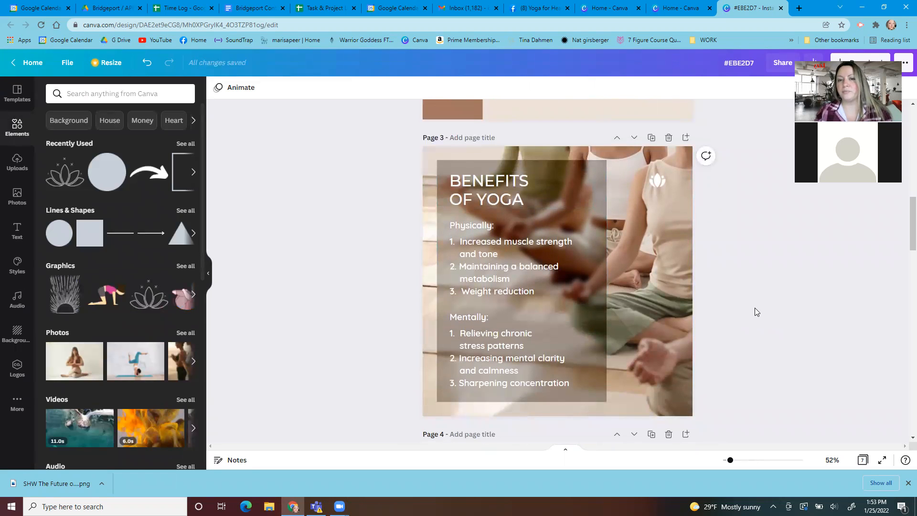
{"action": "scroll", "coordinate": [753, 314], "scroll_direction": "up", "scroll_amount": 9}
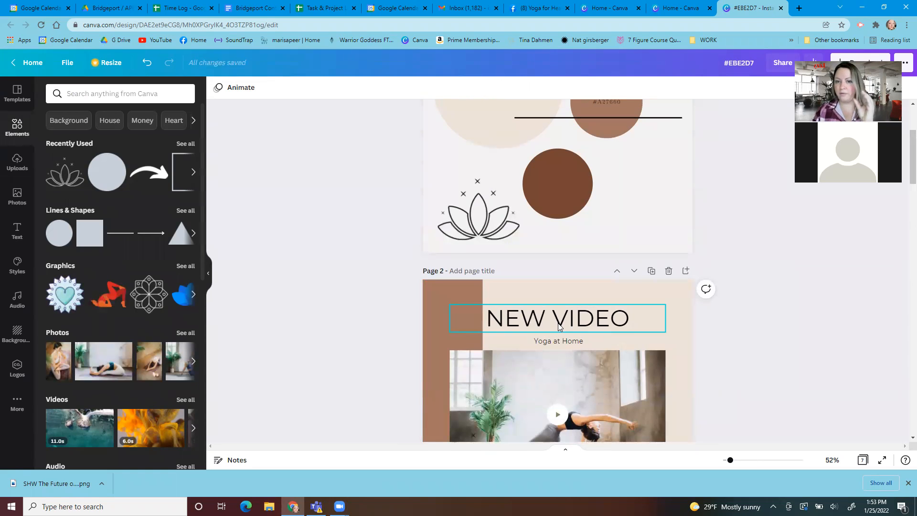
{"action": "left_click", "coordinate": [564, 340]}
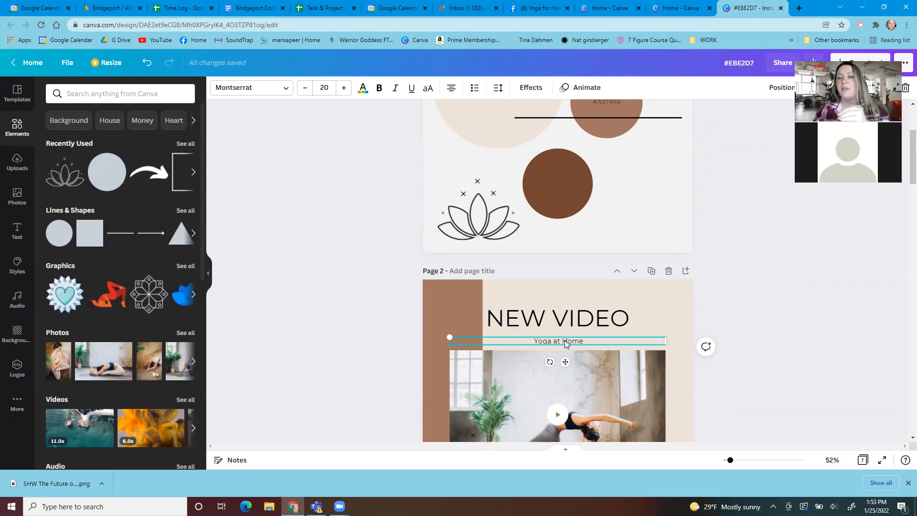
{"action": "left_click", "coordinate": [262, 86]}
{"action": "type", "text": "mo"}
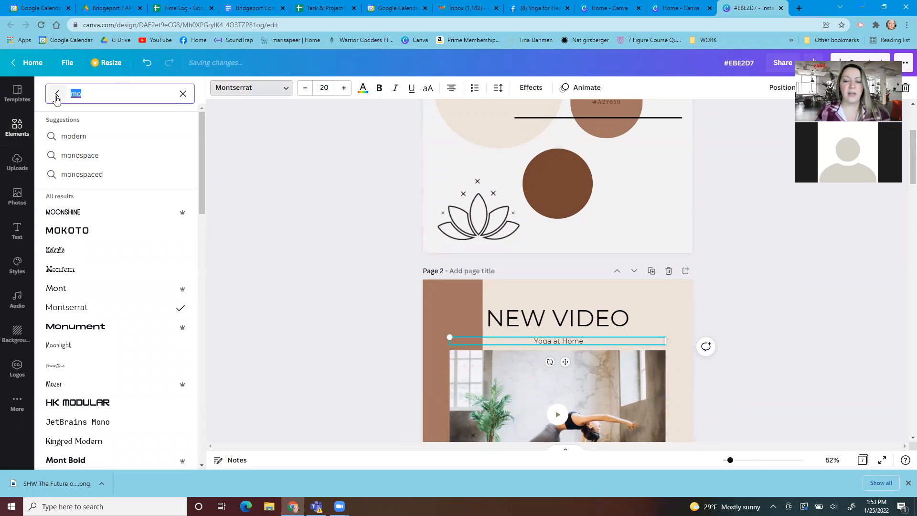
{"action": "type", "text": "sans"}
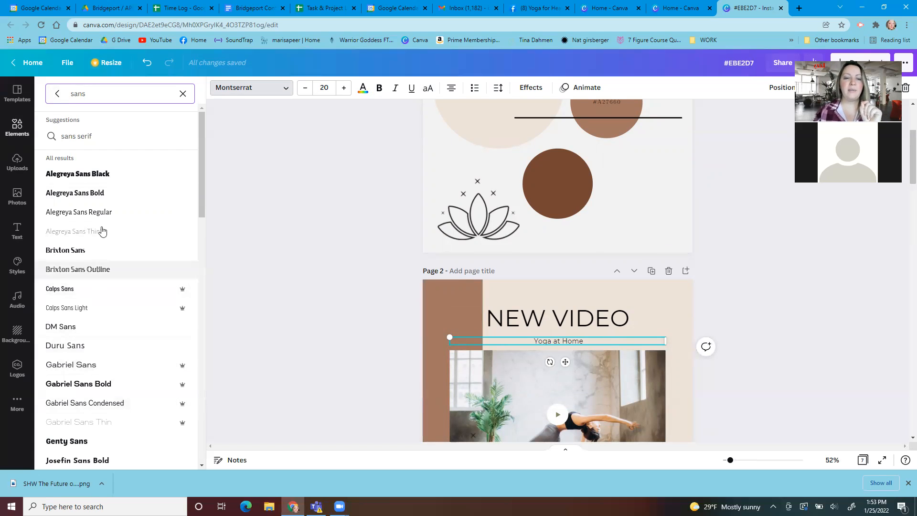
{"action": "left_click", "coordinate": [782, 292]}
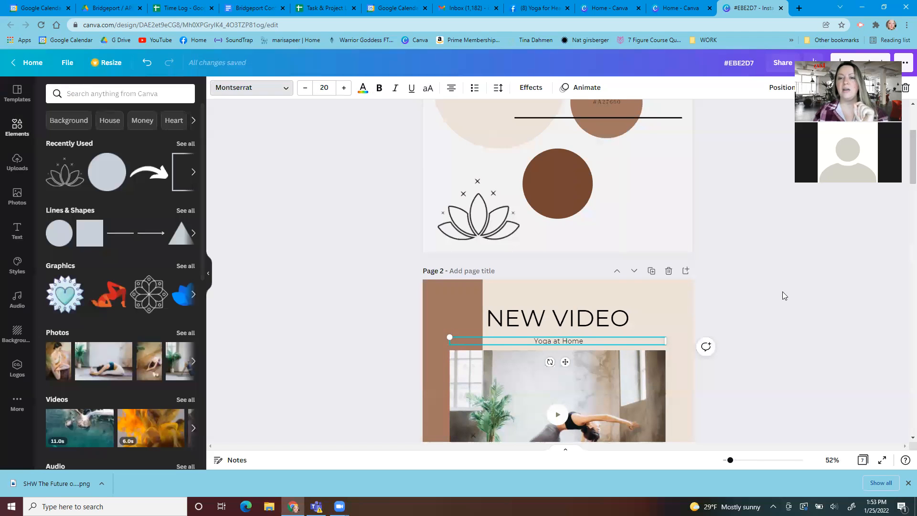
Open the stock photo library for page 3 and enter "yoga" as the search term
{"action": "scroll", "coordinate": [780, 292], "scroll_direction": "down", "scroll_amount": 5}
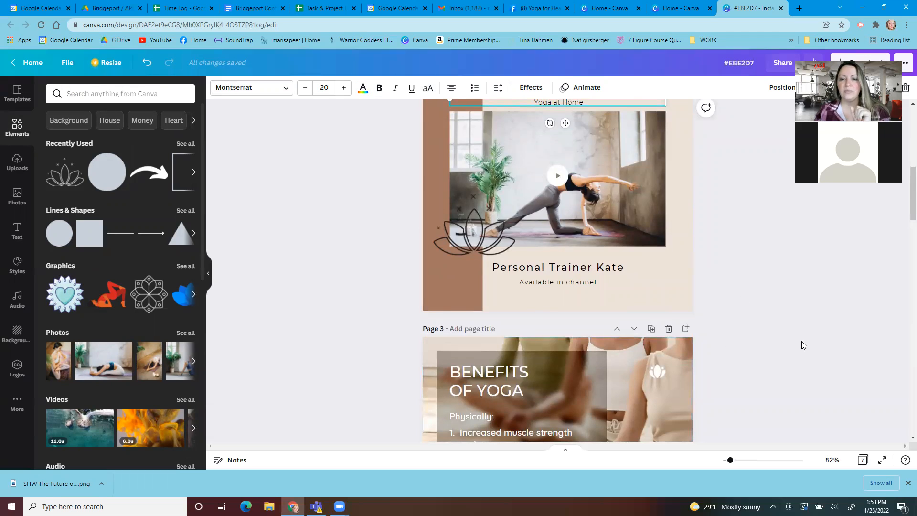
{"action": "scroll", "coordinate": [801, 342], "scroll_direction": "down", "scroll_amount": 3}
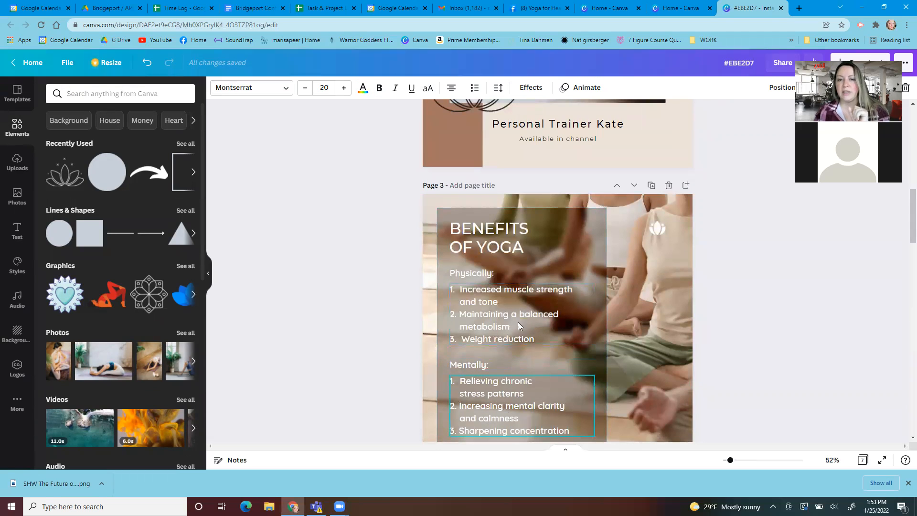
{"action": "left_click", "coordinate": [833, 314]}
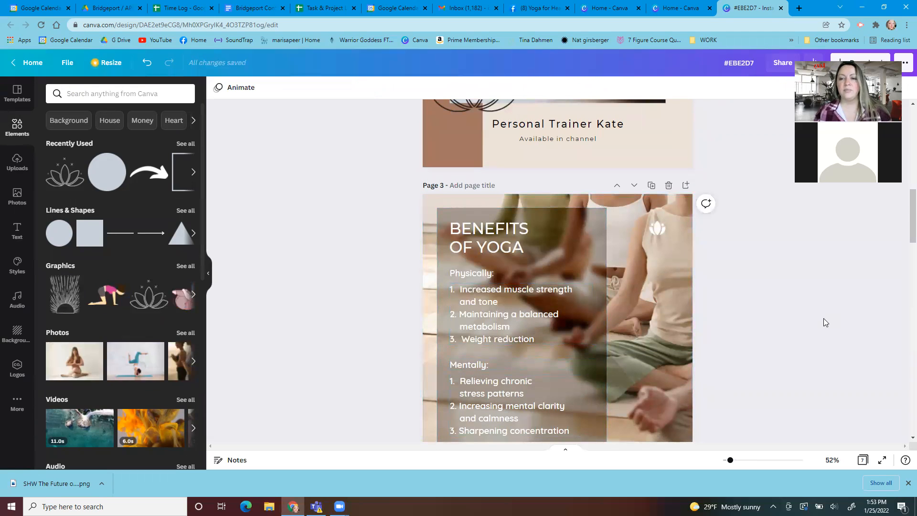
{"action": "scroll", "coordinate": [778, 279], "scroll_direction": "down", "scroll_amount": 2}
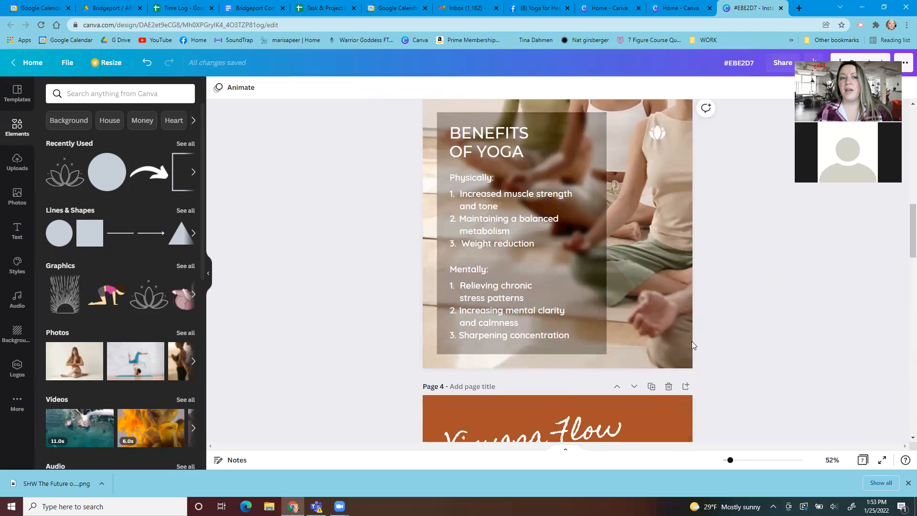
{"action": "left_click", "coordinate": [18, 196]}
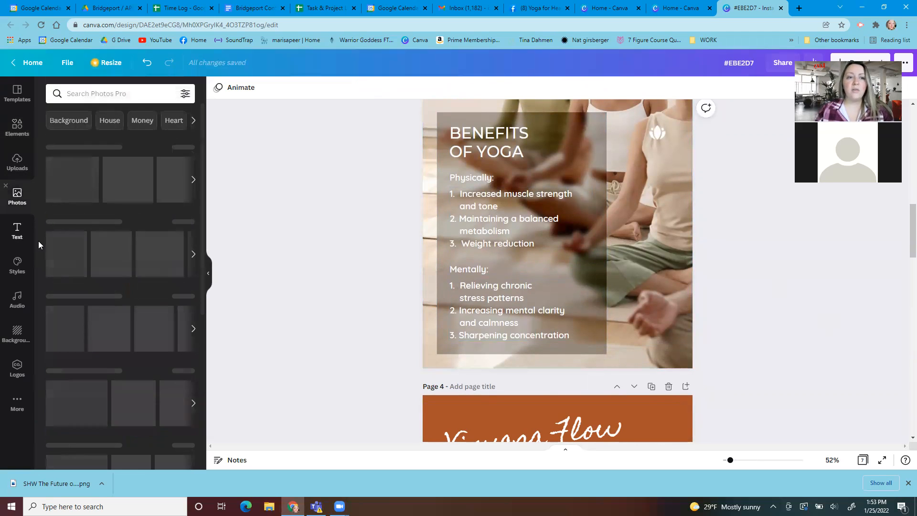
{"action": "left_click", "coordinate": [124, 96]}
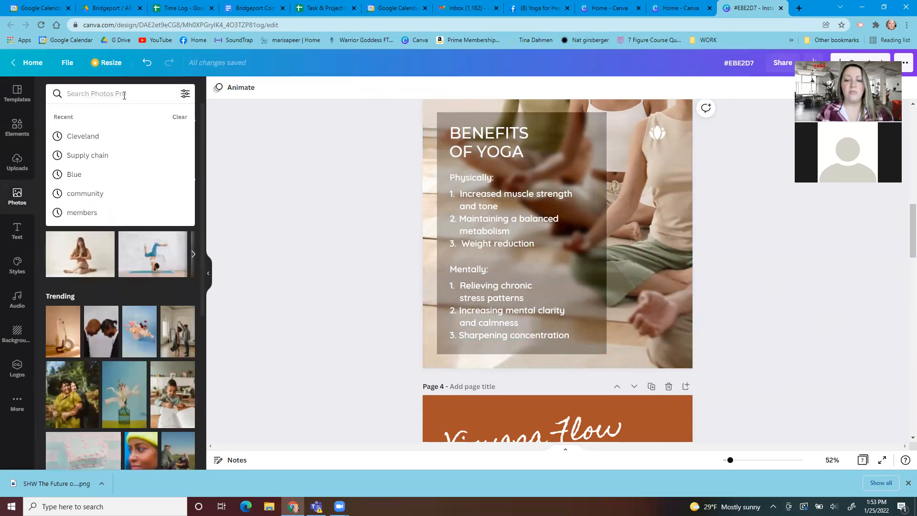
{"action": "type", "text": "yoga"}
Add the recommended photo of a woman doing a handstand on a blue mat to the lower-right part of page 3
{"action": "left_click", "coordinate": [346, 153]}
{"action": "left_click", "coordinate": [621, 286]}
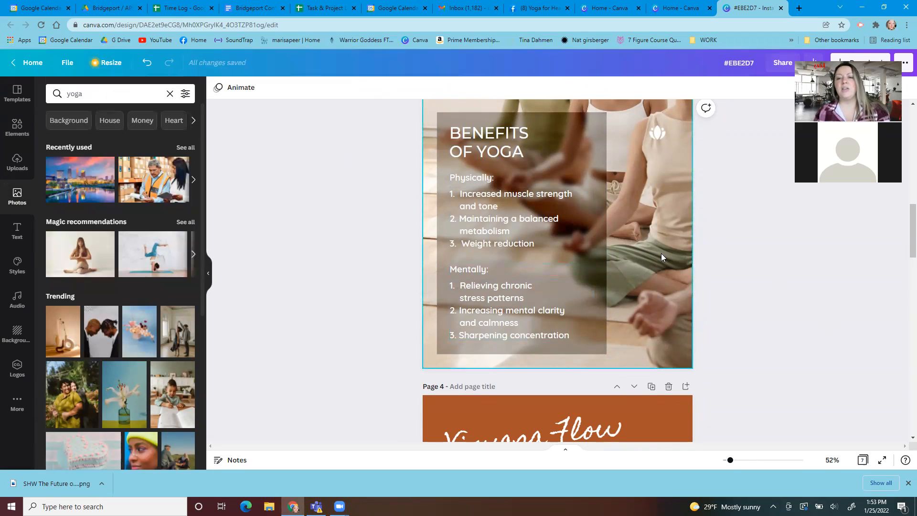
{"action": "left_click", "coordinate": [775, 334]}
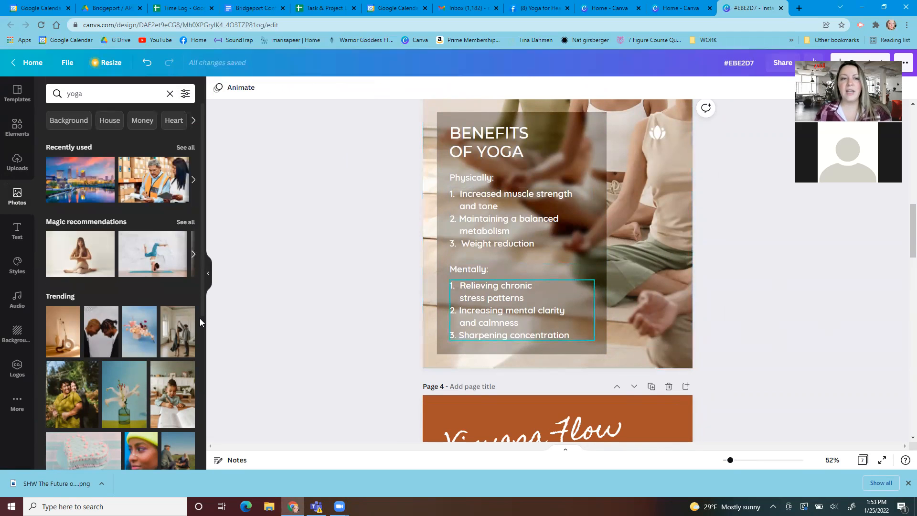
{"action": "left_click", "coordinate": [145, 260]}
{"action": "left_click_drag", "start_coordinate": [621, 270], "coordinate": [618, 291]}
Add a square shape to page 3 and place it over the handstand photo, against the page's right edge
{"action": "left_click", "coordinate": [18, 125]}
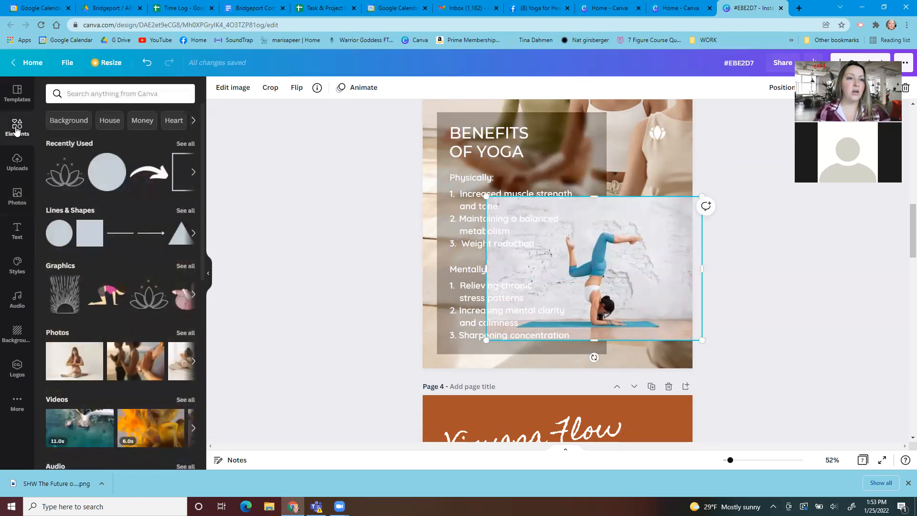
{"action": "left_click", "coordinate": [83, 226]}
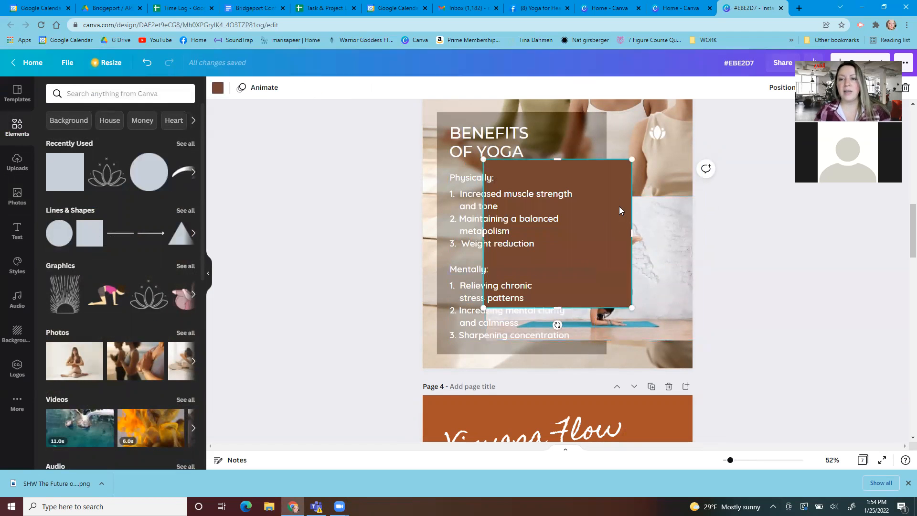
{"action": "left_click", "coordinate": [575, 247]}
{"action": "left_click_drag", "start_coordinate": [596, 278], "coordinate": [657, 317]}
{"action": "left_click", "coordinate": [797, 248]}
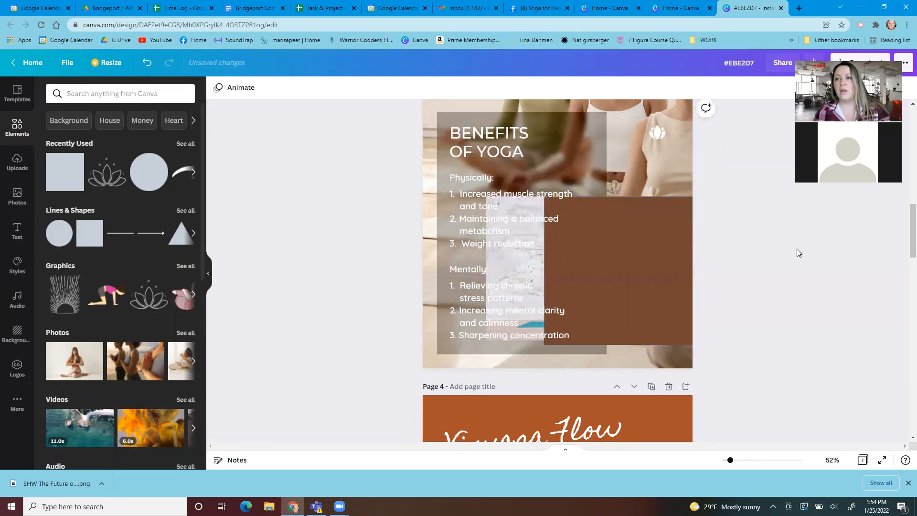
Try transparency values of 49 and 86 on the brown square covering the handstand photo on page 3
{"action": "left_click", "coordinate": [642, 232]}
{"action": "left_click", "coordinate": [833, 87]}
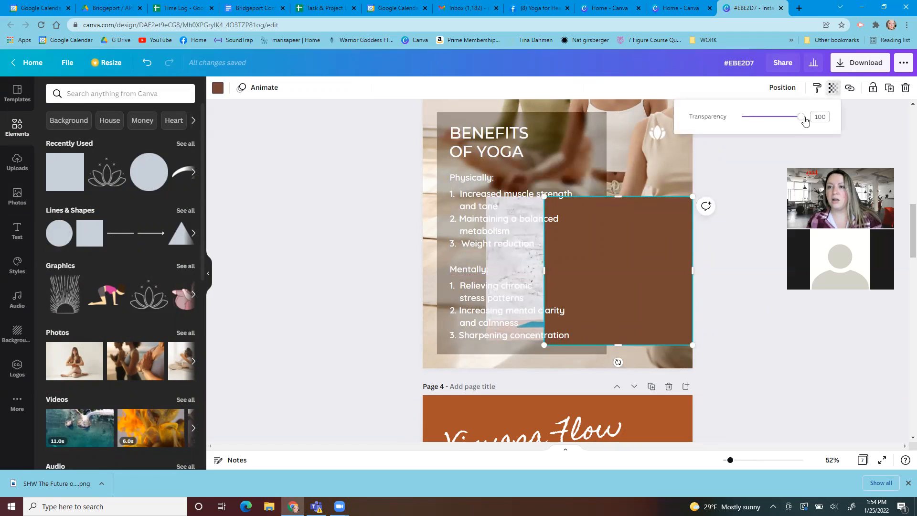
{"action": "left_click_drag", "start_coordinate": [797, 119], "coordinate": [771, 125]}
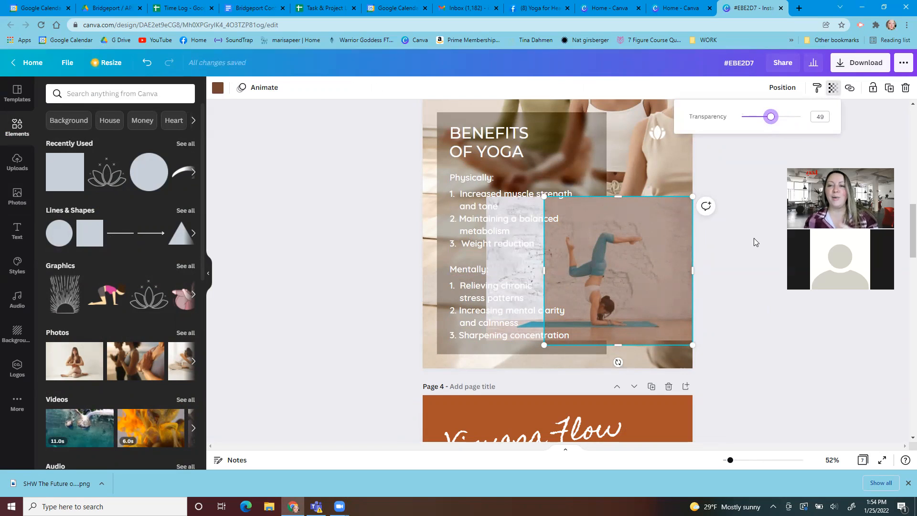
{"action": "left_click", "coordinate": [748, 257]}
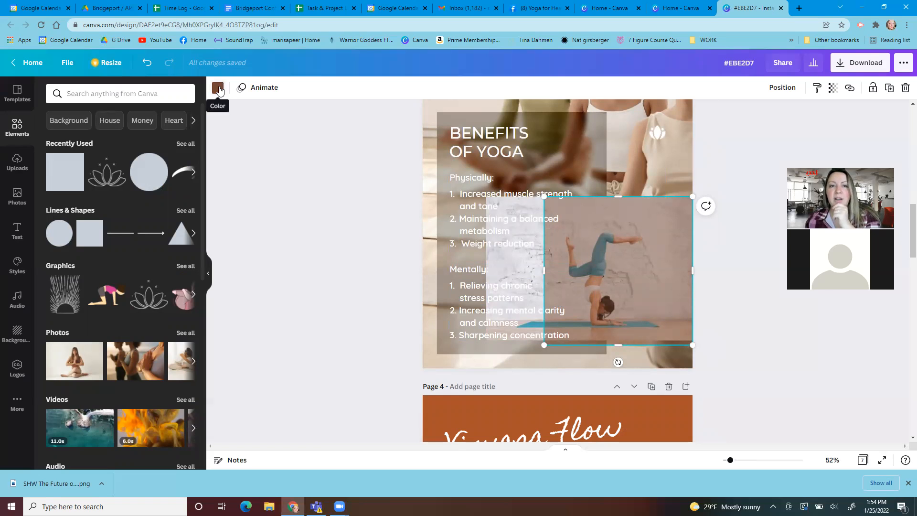
{"action": "left_click", "coordinate": [835, 87]}
{"action": "left_click_drag", "start_coordinate": [772, 121], "coordinate": [795, 128]}
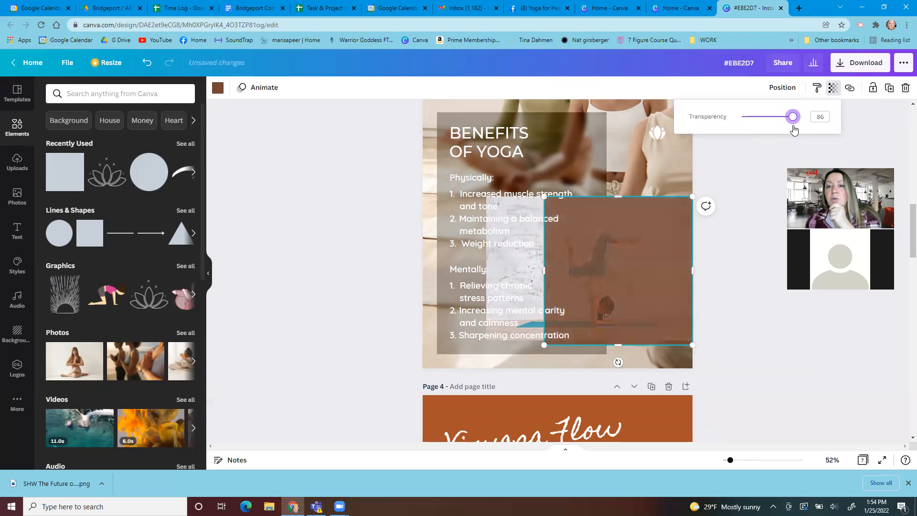
Try the numbered list of physical benefits on top of the brown square and move it back beneath the Physically heading
{"action": "left_click_drag", "start_coordinate": [614, 246], "coordinate": [619, 250]}
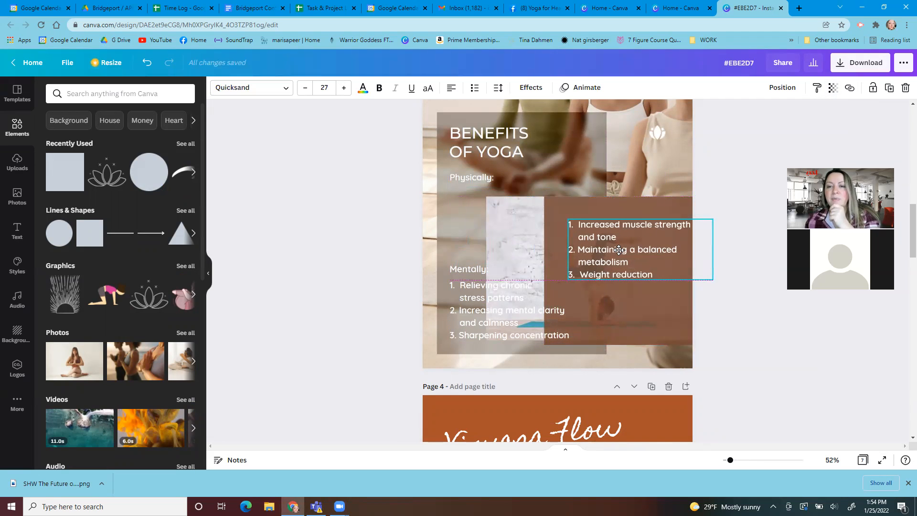
{"action": "left_click_drag", "start_coordinate": [619, 250], "coordinate": [616, 241]}
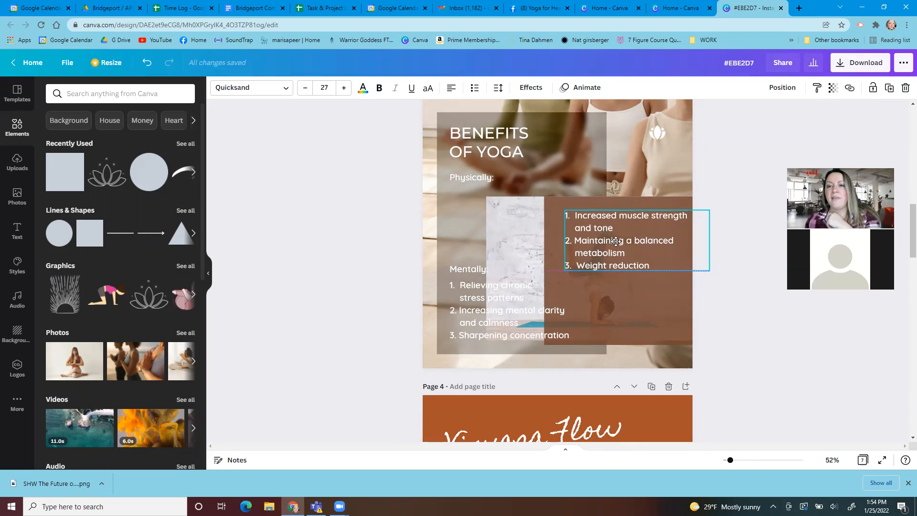
{"action": "left_click_drag", "start_coordinate": [557, 232], "coordinate": [436, 221]}
Align the physical benefits list under its heading and place the brown square behind both benefit lists on page 3
{"action": "left_click", "coordinate": [598, 280]}
{"action": "left_click_drag", "start_coordinate": [634, 345], "coordinate": [664, 468]}
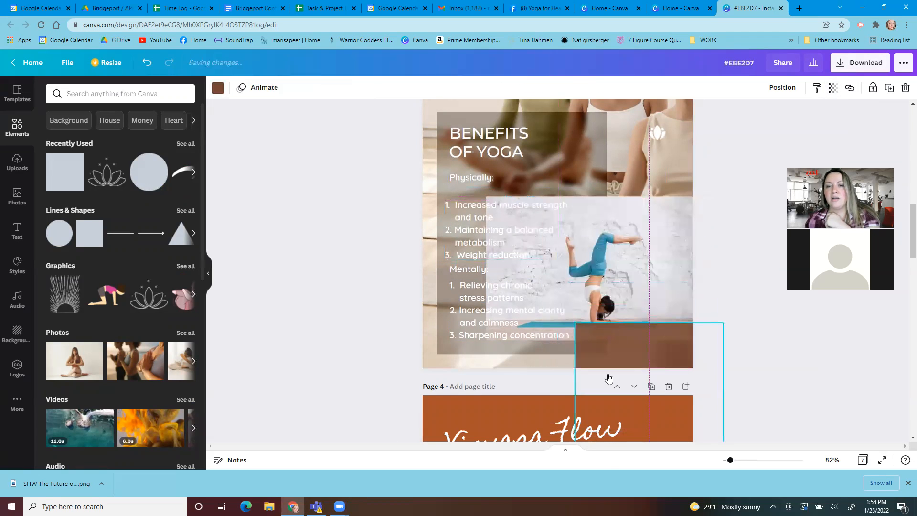
{"action": "left_click_drag", "start_coordinate": [495, 230], "coordinate": [521, 225]}
{"action": "left_click_drag", "start_coordinate": [668, 353], "coordinate": [527, 228]}
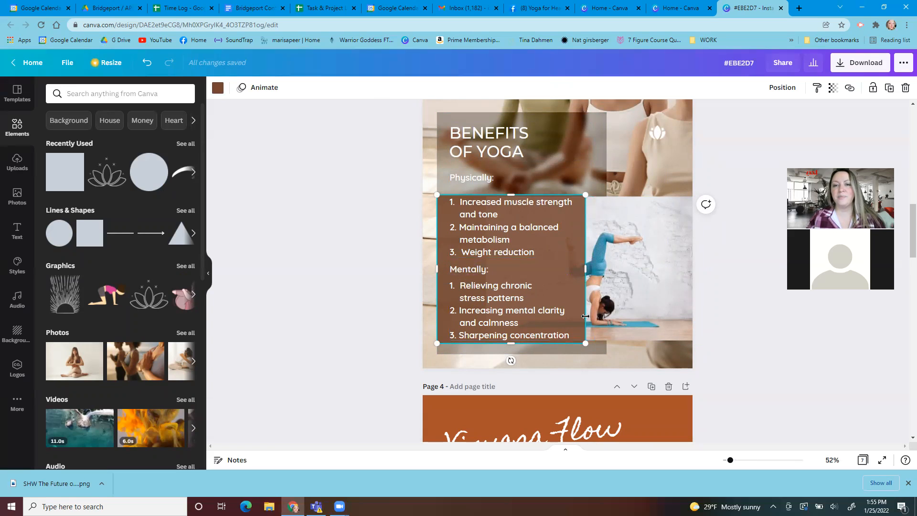
Delete the handstand photo and the brown square from page 3
{"action": "left_click", "coordinate": [652, 311]}
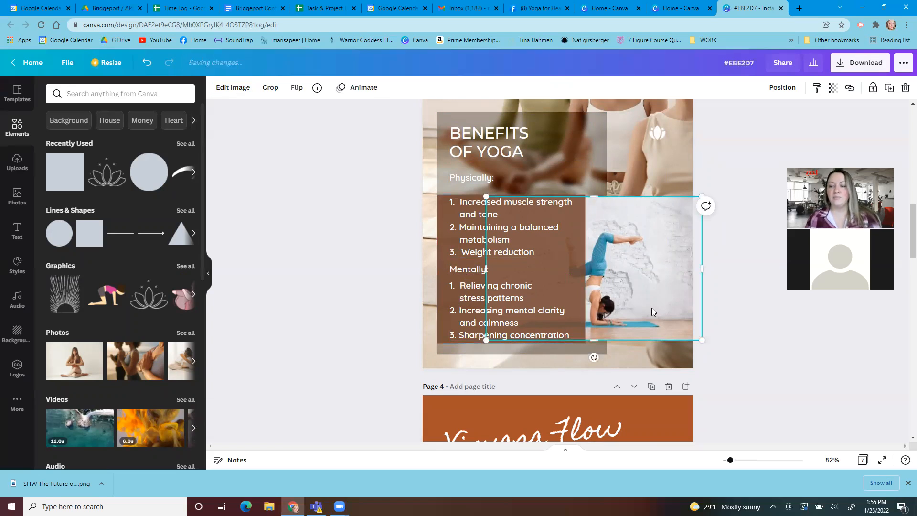
{"action": "key", "text": "Delete"}
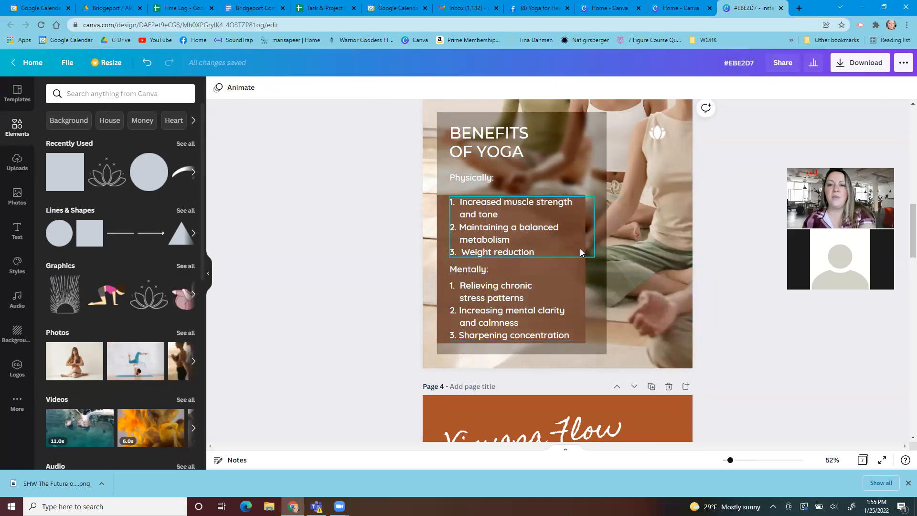
{"action": "left_click", "coordinate": [580, 275]}
{"action": "key", "text": "Delete"}
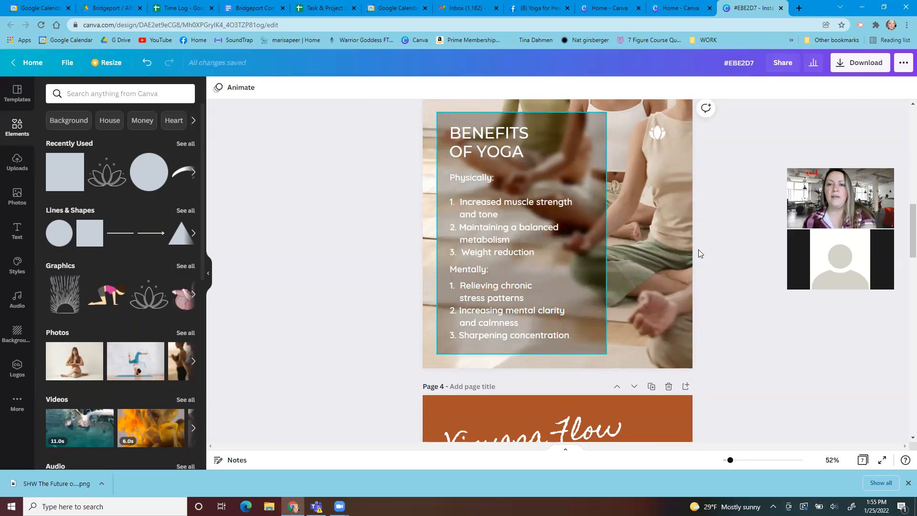
{"action": "left_click", "coordinate": [781, 74]}
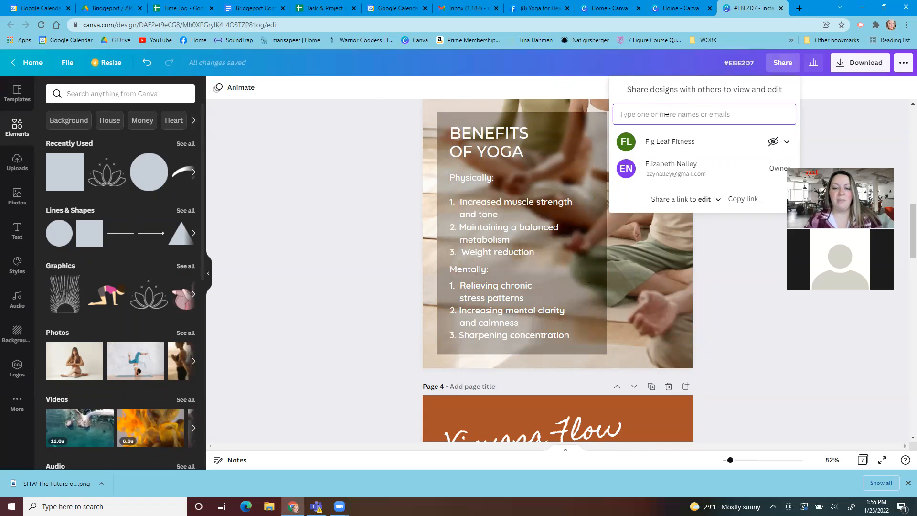
{"action": "type", "text": "izzynale"}
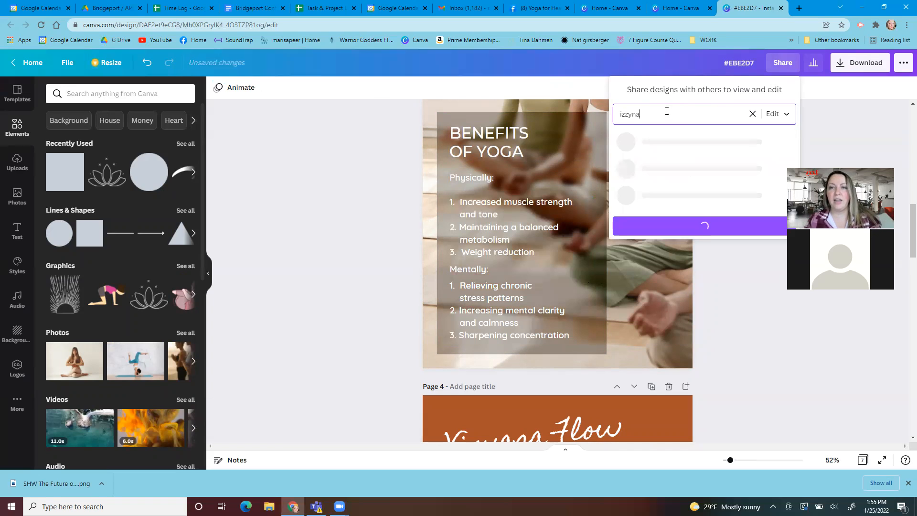
{"action": "key", "text": "BackSpace"}
{"action": "key", "text": "BackSpace"}
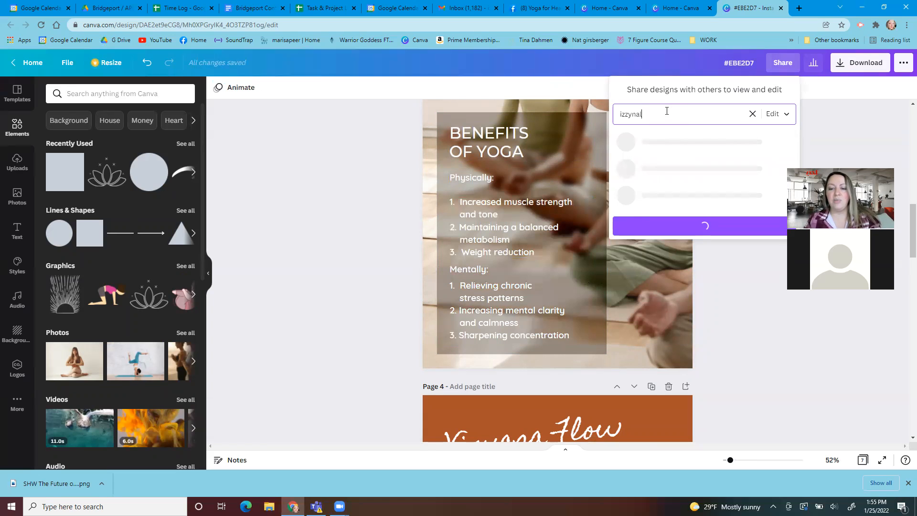
{"action": "left_click", "coordinate": [752, 113]}
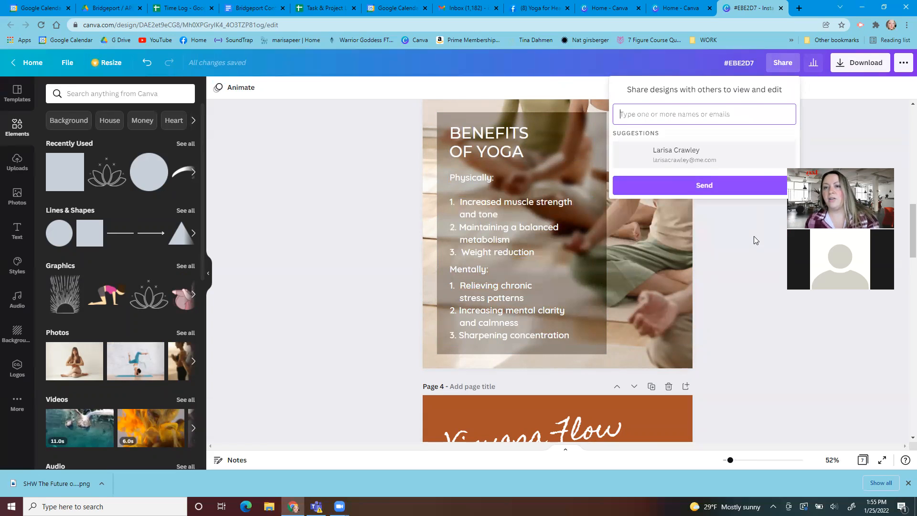
{"action": "left_click", "coordinate": [754, 236]}
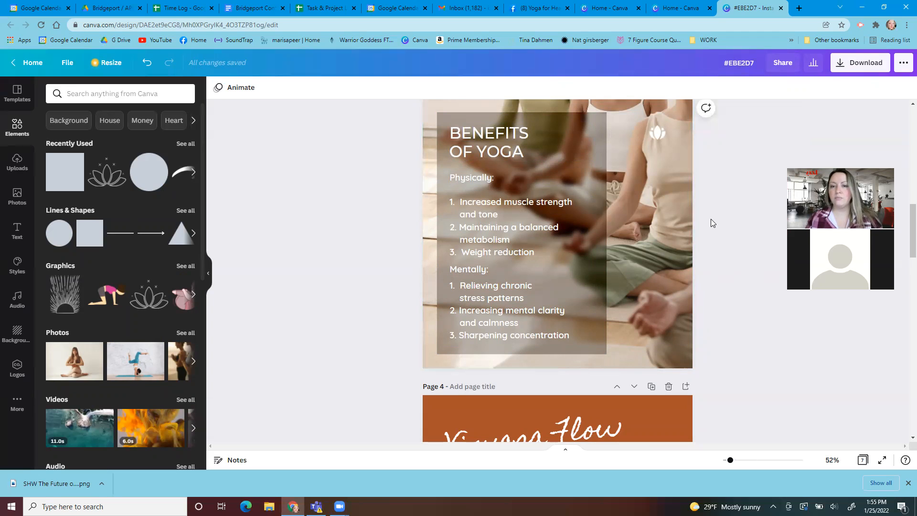
Go back to the brand board on page 1
{"action": "scroll", "coordinate": [723, 240], "scroll_direction": "up", "scroll_amount": 15}
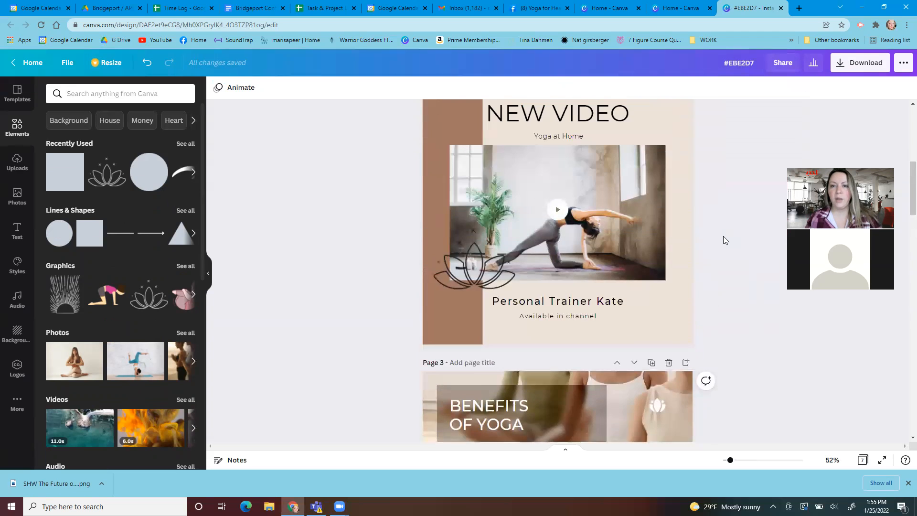
{"action": "scroll", "coordinate": [723, 235], "scroll_direction": "up", "scroll_amount": 2}
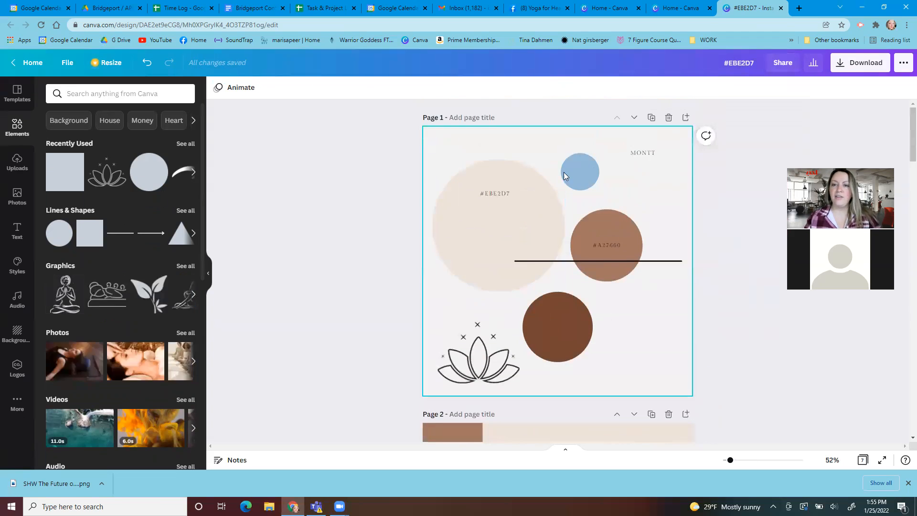